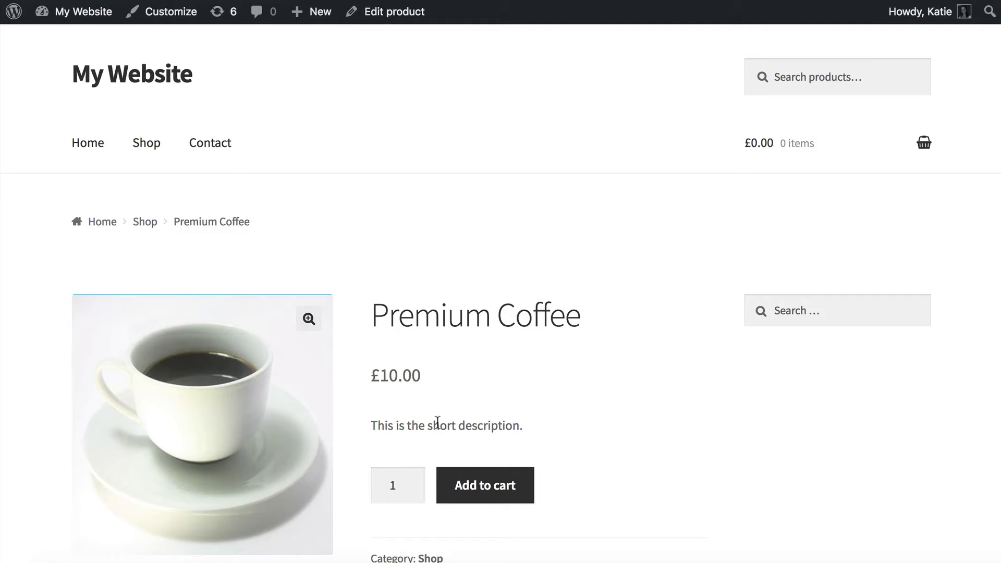
# Step: Highlight the Premium Coffee product's short description, then its long description
pyautogui.moveTo(370, 425); pyautogui.dragTo(527, 431)
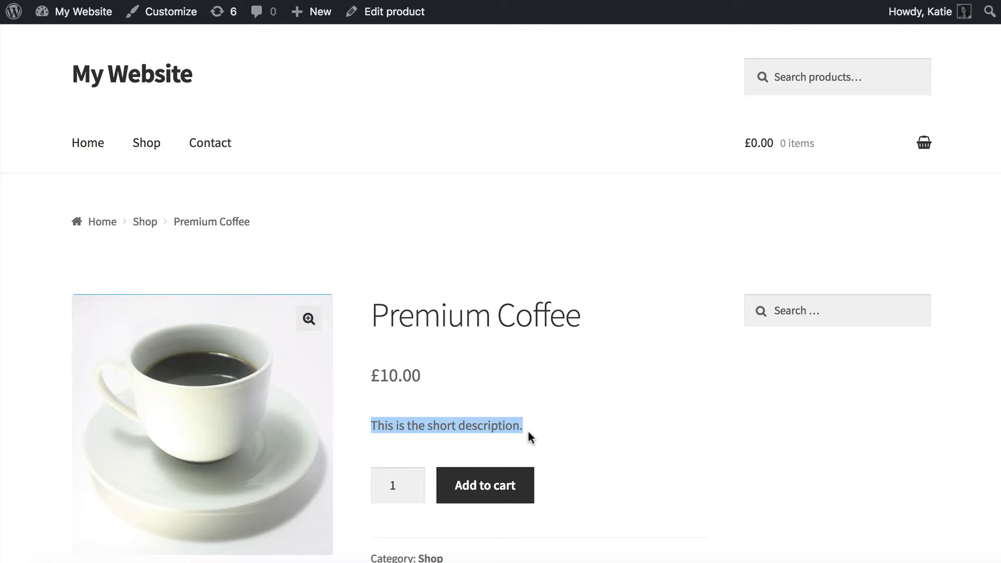
pyautogui.scroll(-10, 527, 430)
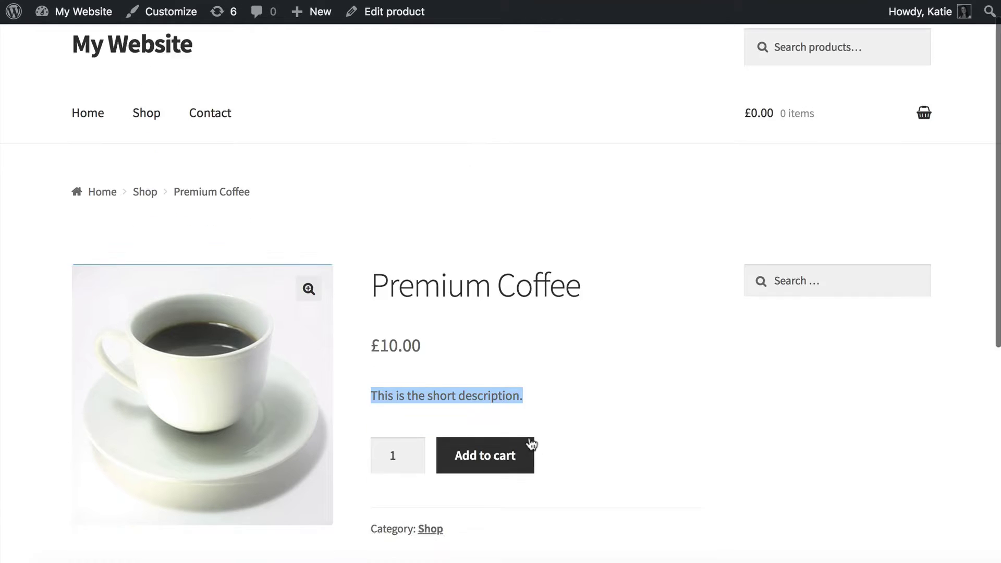
pyautogui.tripleClick(372, 251)
pyautogui.scroll(10, 660, 404)
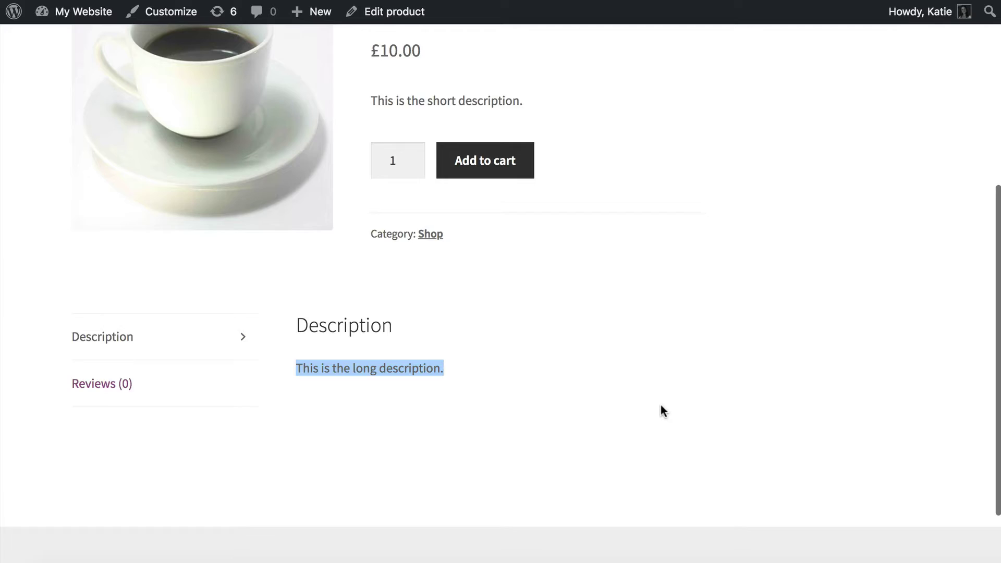
pyautogui.scroll(2, 654, 408)
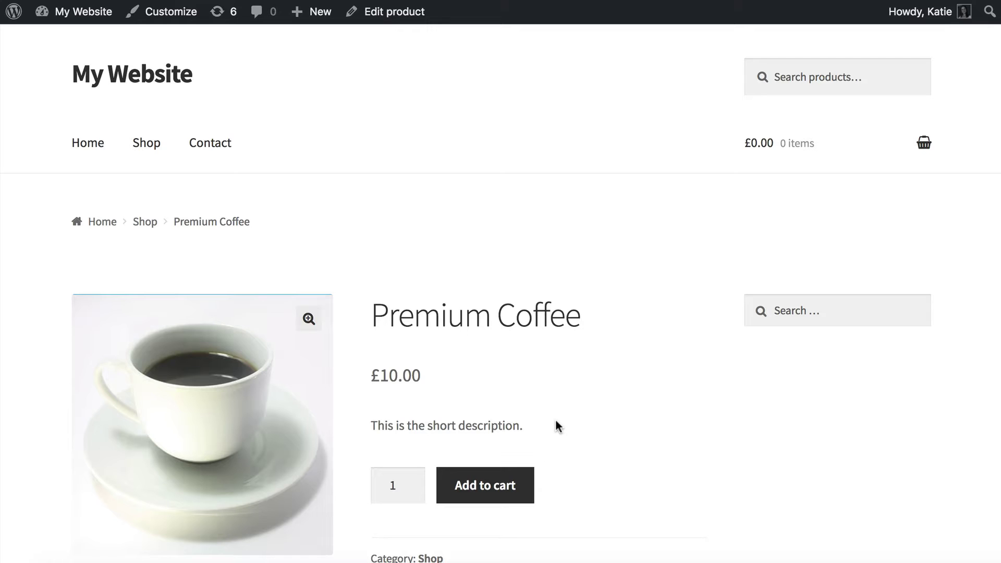
pyautogui.scroll(-1, 555, 425)
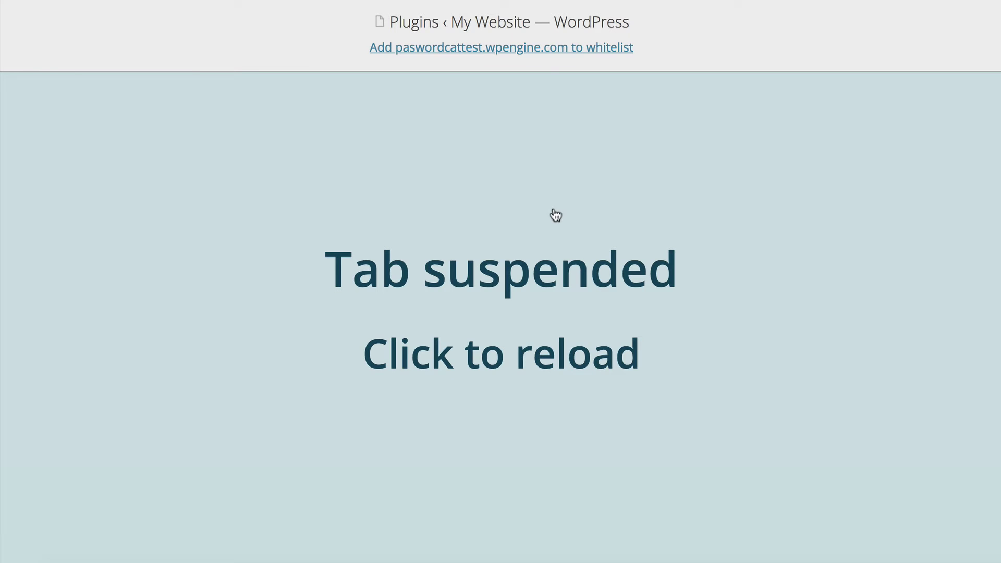
# Step: Reload the Plugins page and highlight WooCommerce, Advanced Custom Fields and WooCommerce Product Table
pyautogui.click(470, 267)
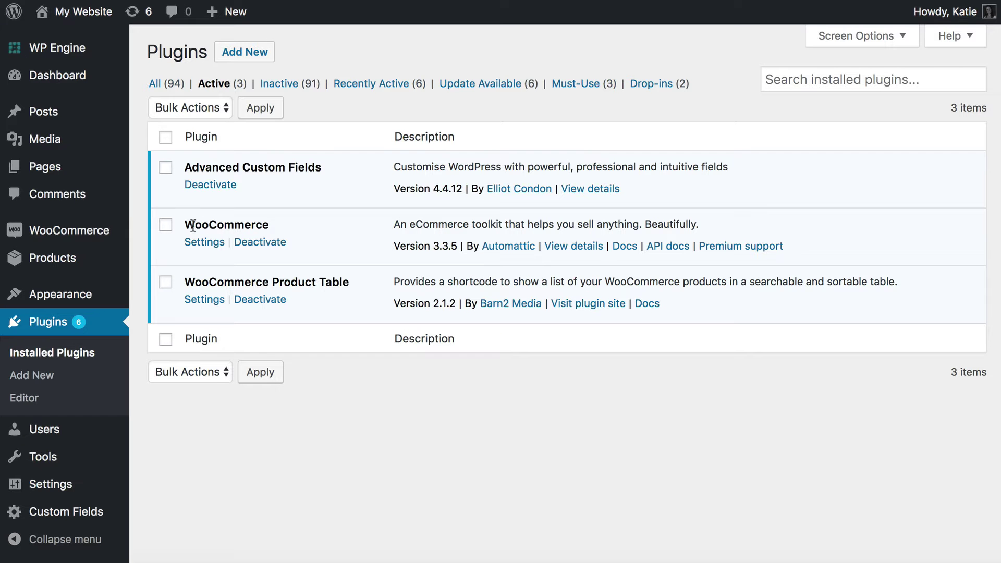
pyautogui.moveTo(184, 225); pyautogui.dragTo(270, 225)
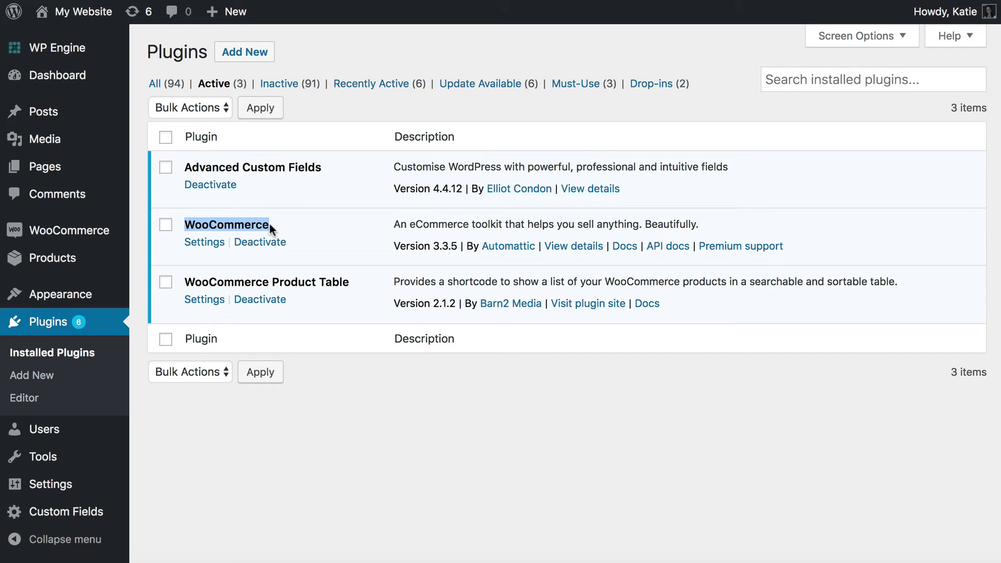
pyautogui.moveTo(185, 166); pyautogui.dragTo(321, 165)
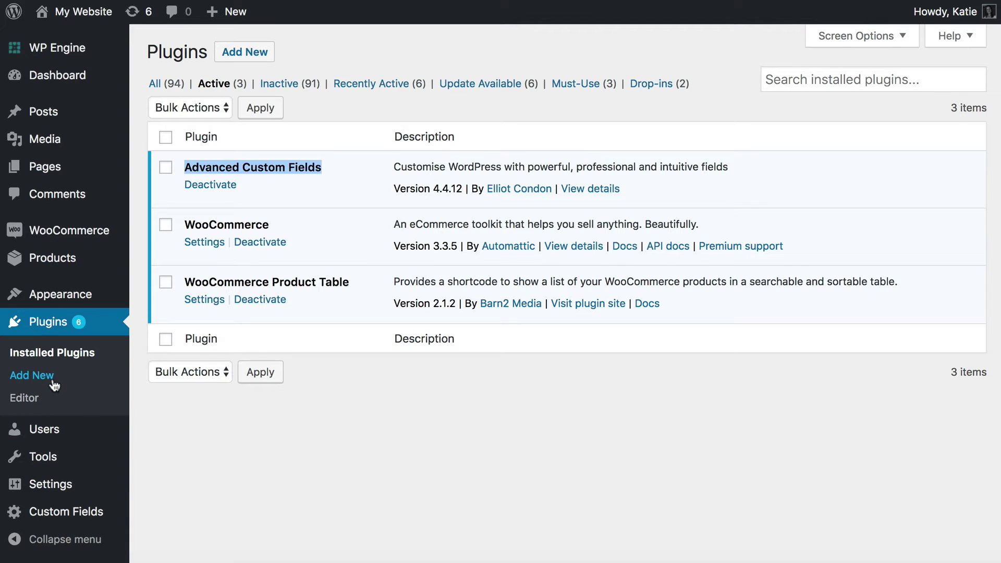
pyautogui.click(215, 166)
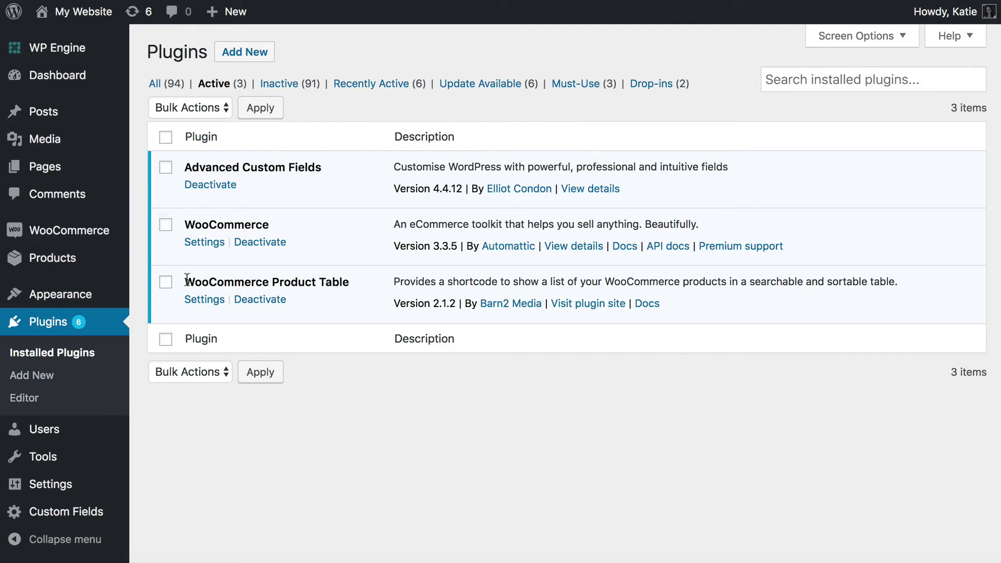
pyautogui.moveTo(187, 278); pyautogui.dragTo(359, 283)
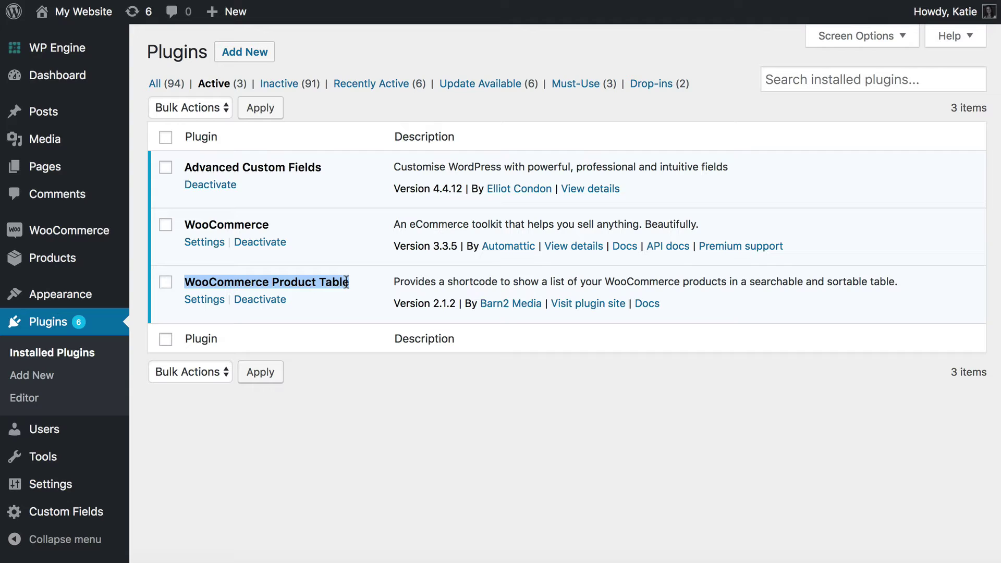
pyautogui.click(347, 282)
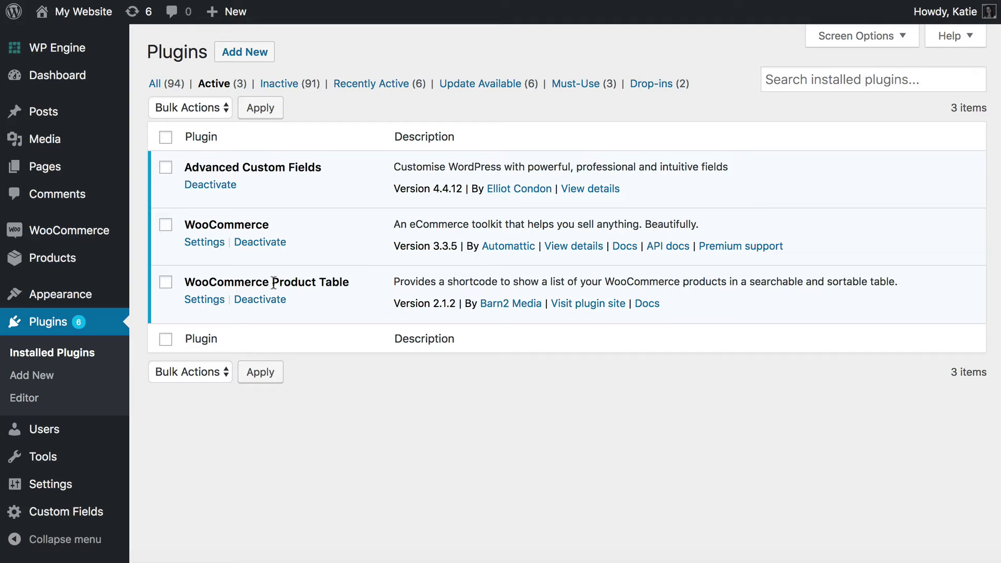
# Step: Create a new Advanced Custom Fields group titled 'Coffee' and add its first field
pyautogui.click(58, 513)
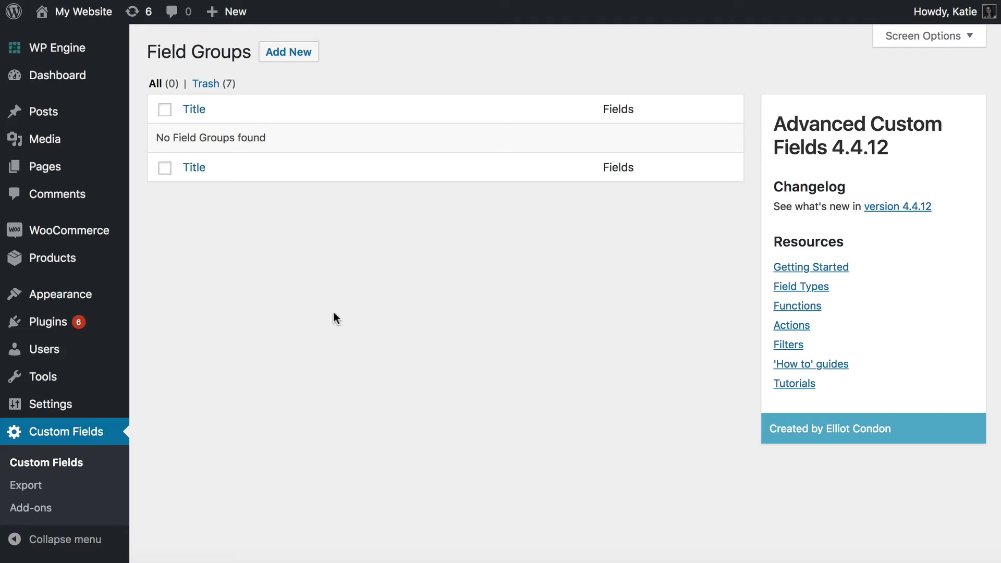
pyautogui.click(285, 53)
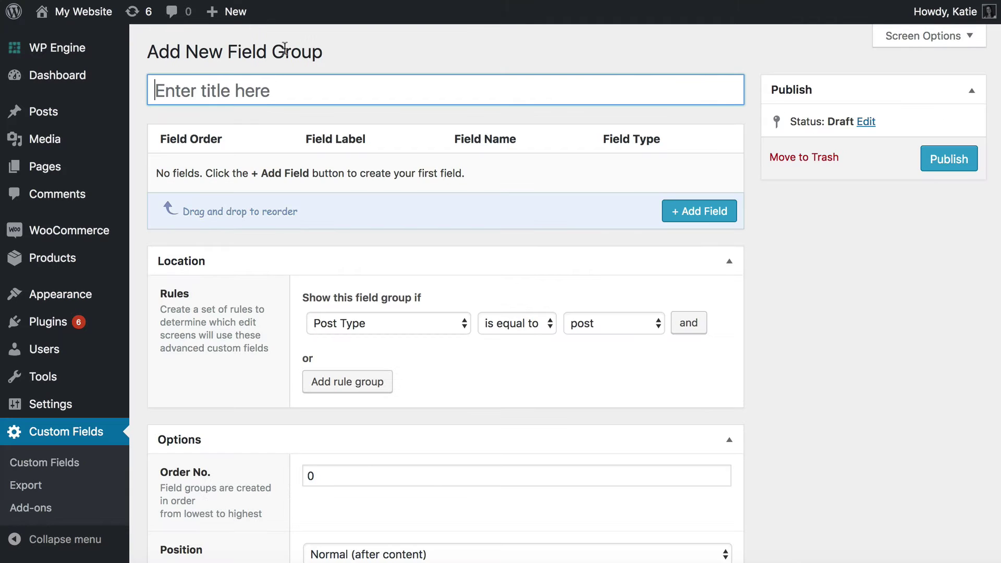
pyautogui.click(212, 92)
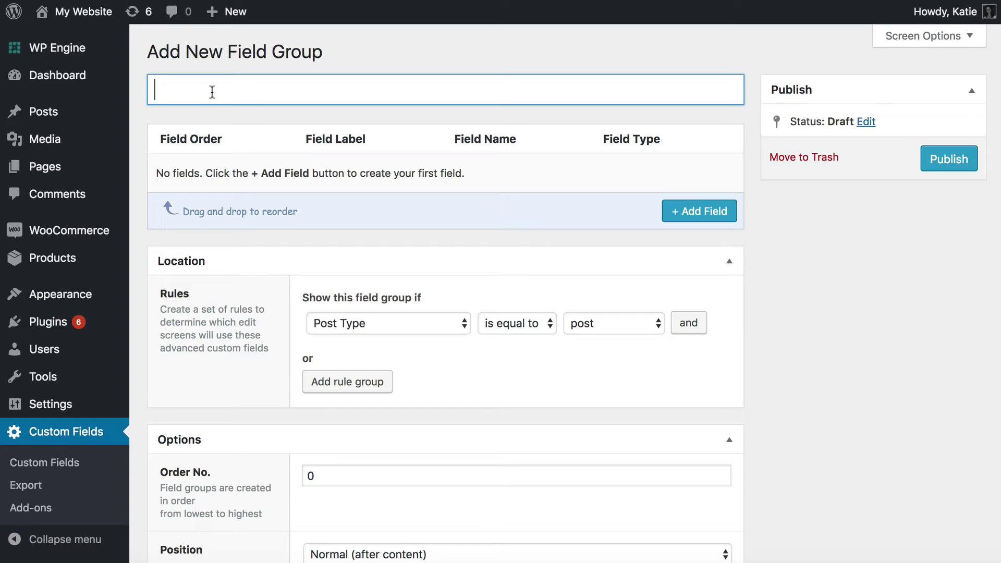
pyautogui.write('Coffee')
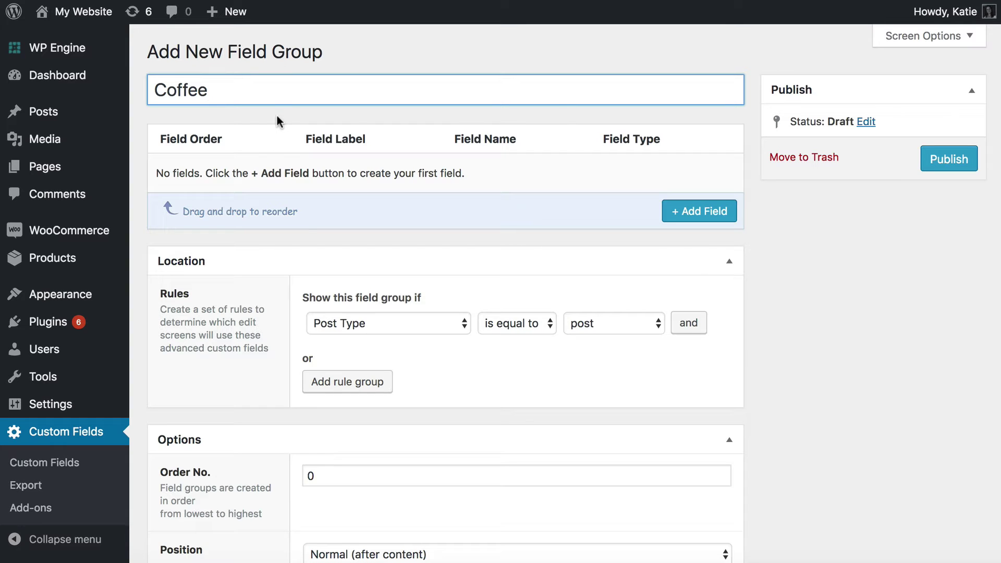
pyautogui.click(688, 214)
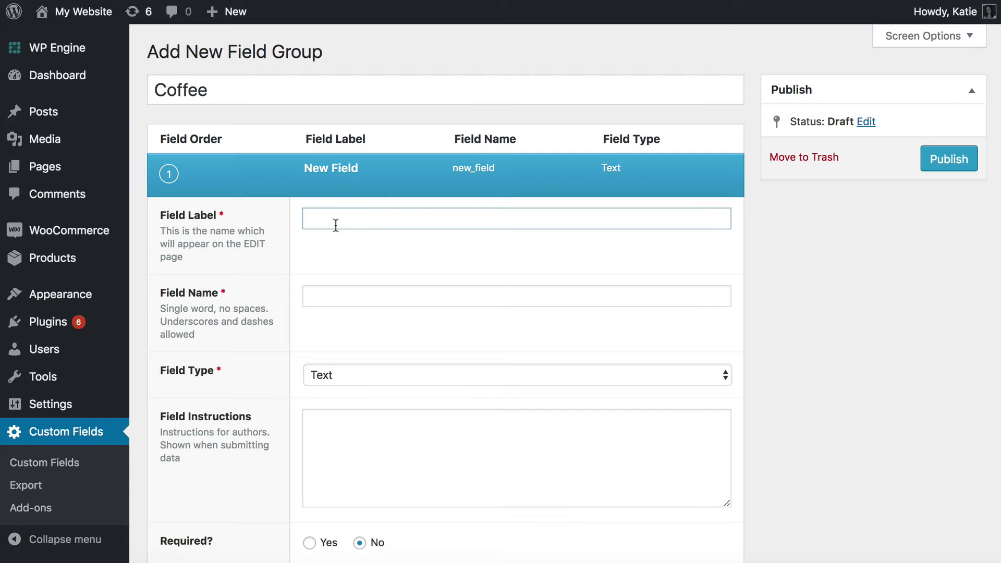
# Step: Label the first field 'Strength' with field name strength, keeping its type as Text
pyautogui.write('Strength')
pyautogui.press('Tab')
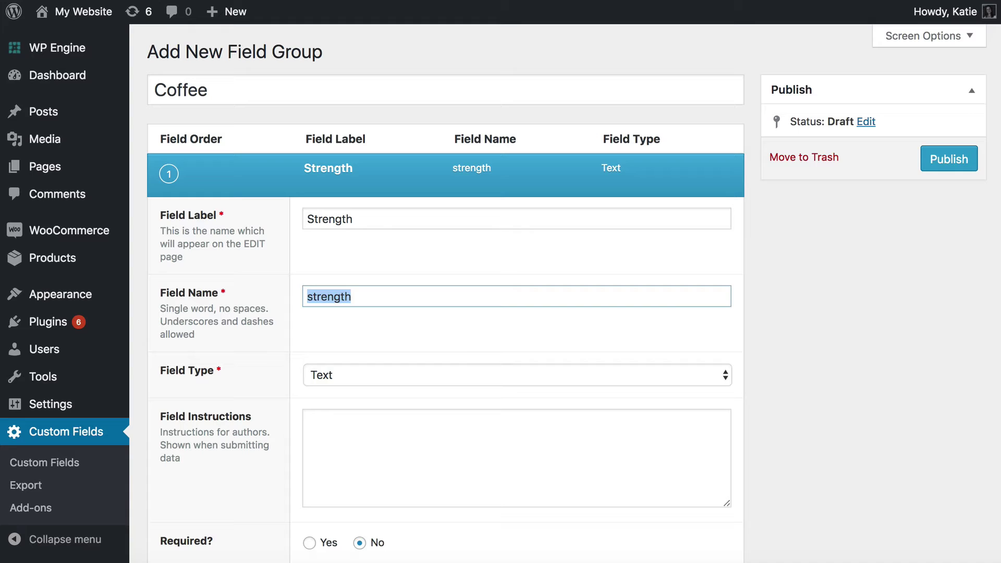
pyautogui.click(355, 218)
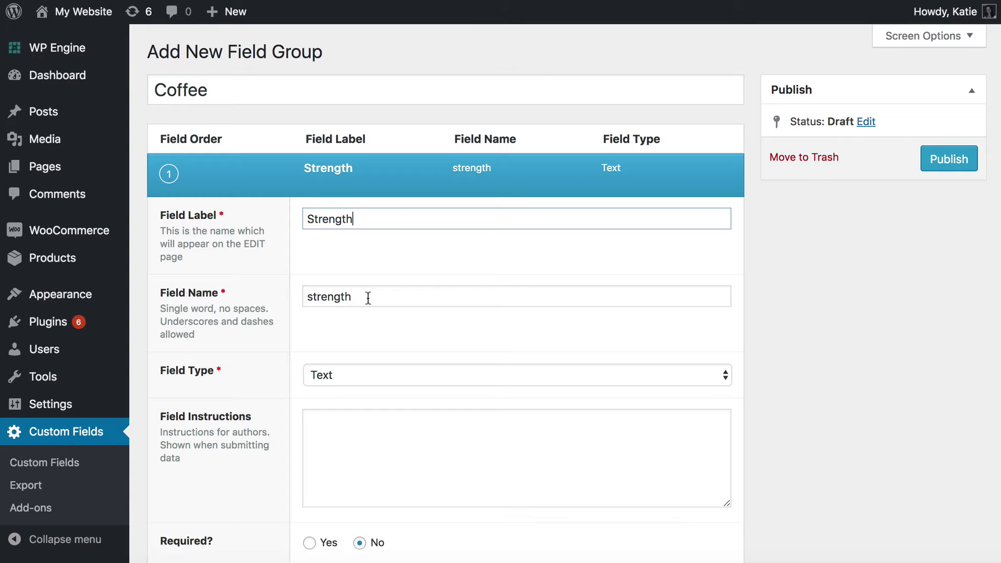
pyautogui.moveTo(368, 298); pyautogui.dragTo(288, 301)
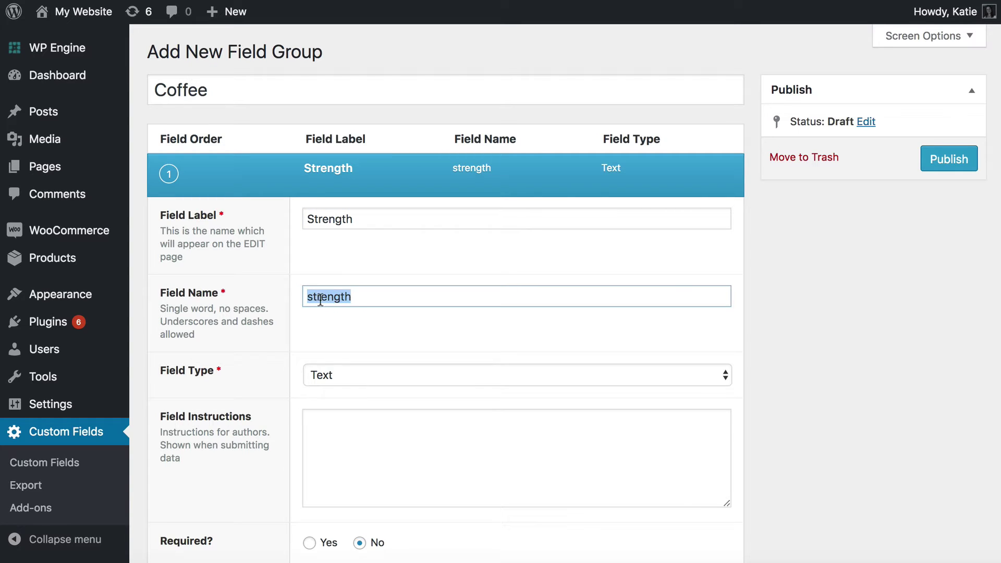
pyautogui.click(308, 297)
pyautogui.moveTo(308, 297); pyautogui.dragTo(362, 297)
pyautogui.click(360, 296)
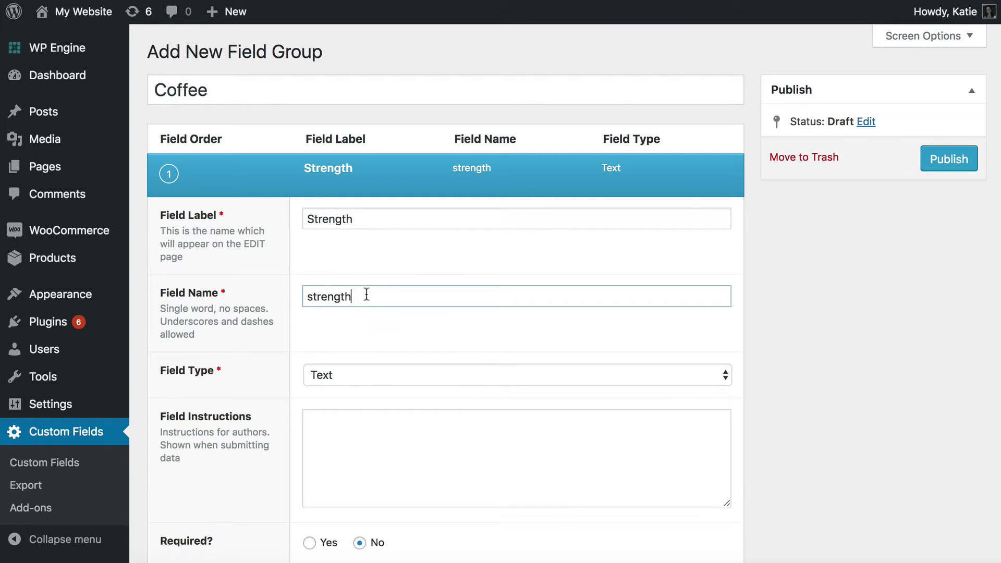
pyautogui.moveTo(365, 296); pyautogui.dragTo(295, 300)
pyautogui.click(355, 297)
pyautogui.scroll(-3, 377, 337)
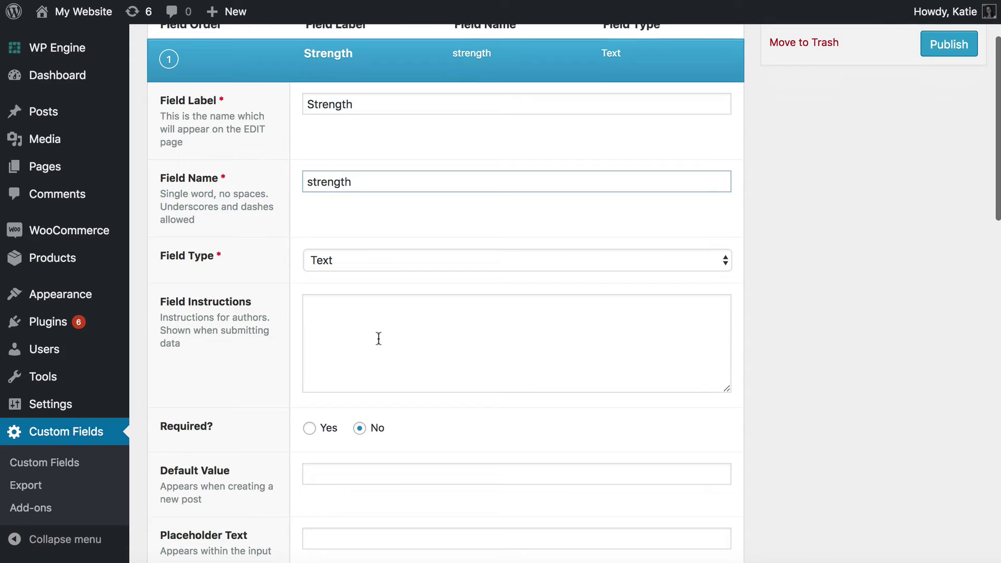
pyautogui.click(346, 257)
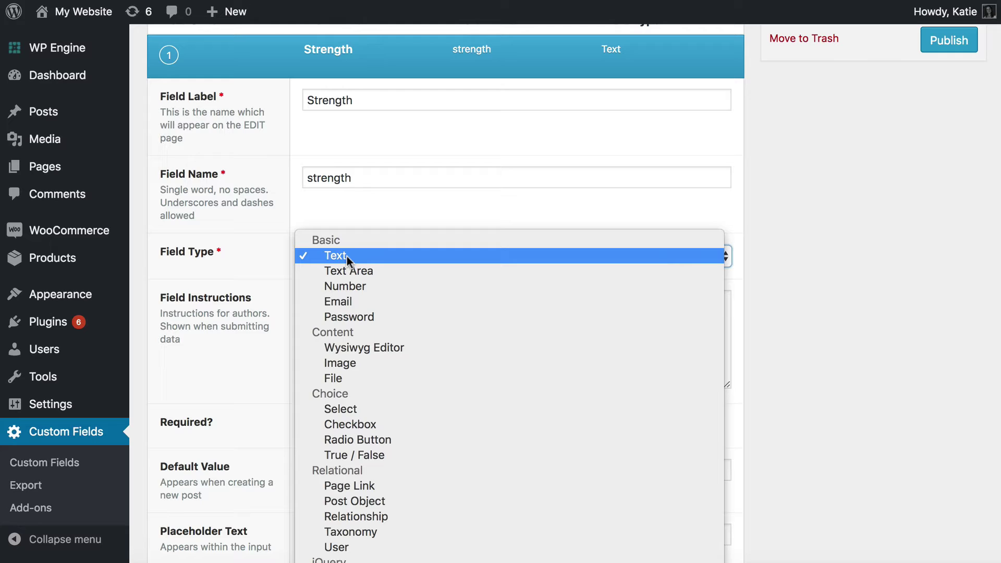
pyautogui.click(349, 256)
pyautogui.scroll(-4, 379, 334)
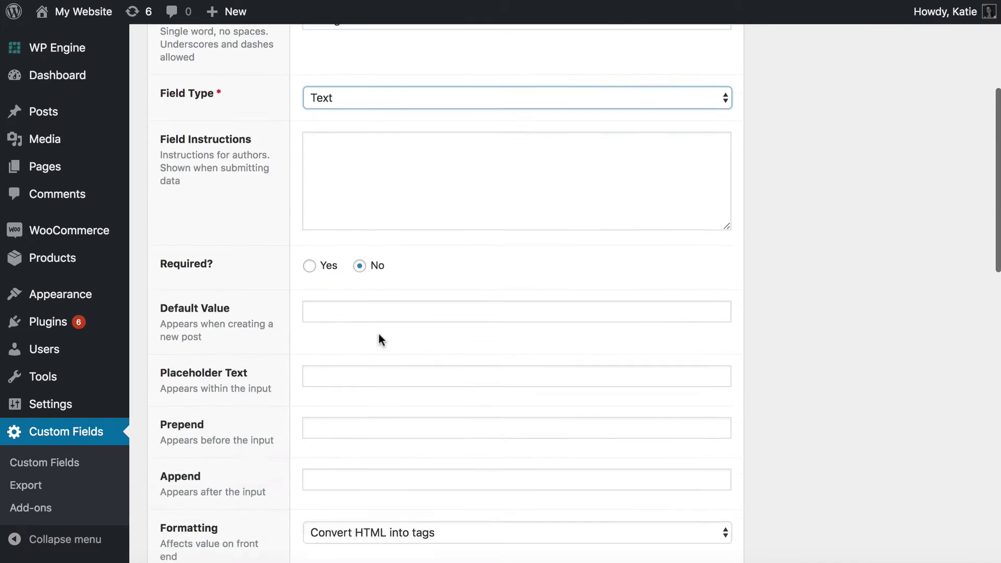
pyautogui.scroll(-8, 379, 336)
pyautogui.scroll(-2, 428, 329)
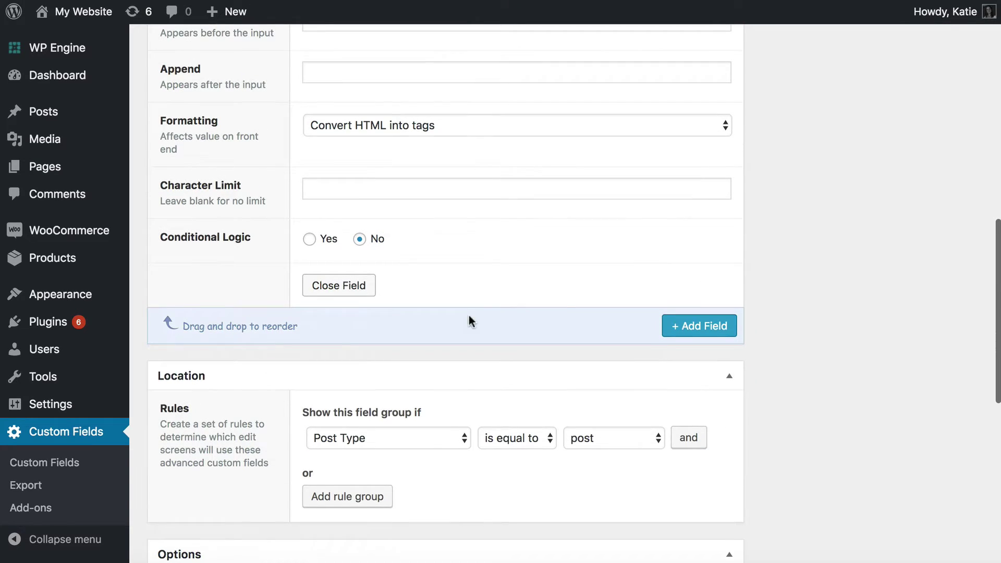
# Step: Add a second field labelled 'Type' with field name type
pyautogui.click(673, 326)
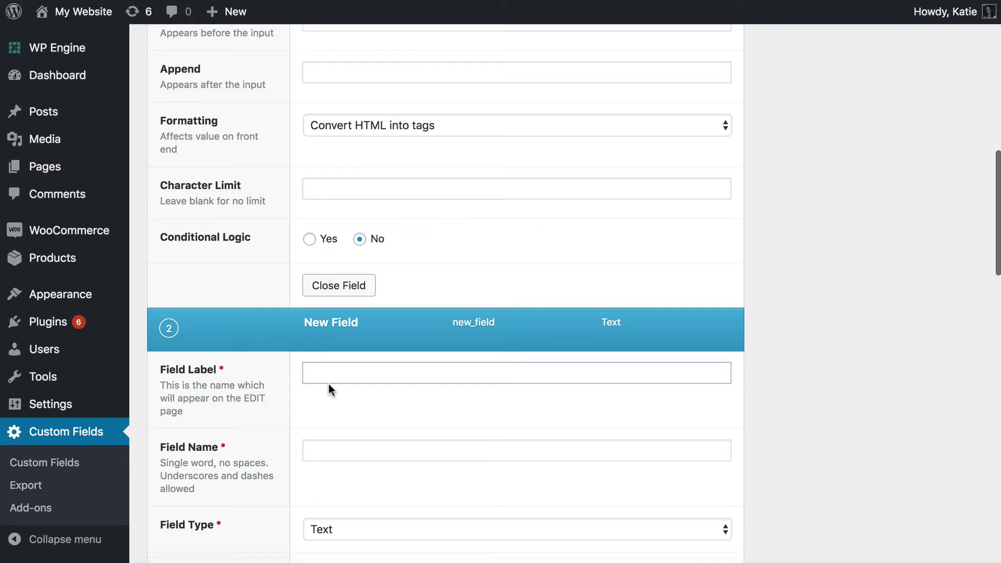
pyautogui.write('Type')
pyautogui.press('Tab')
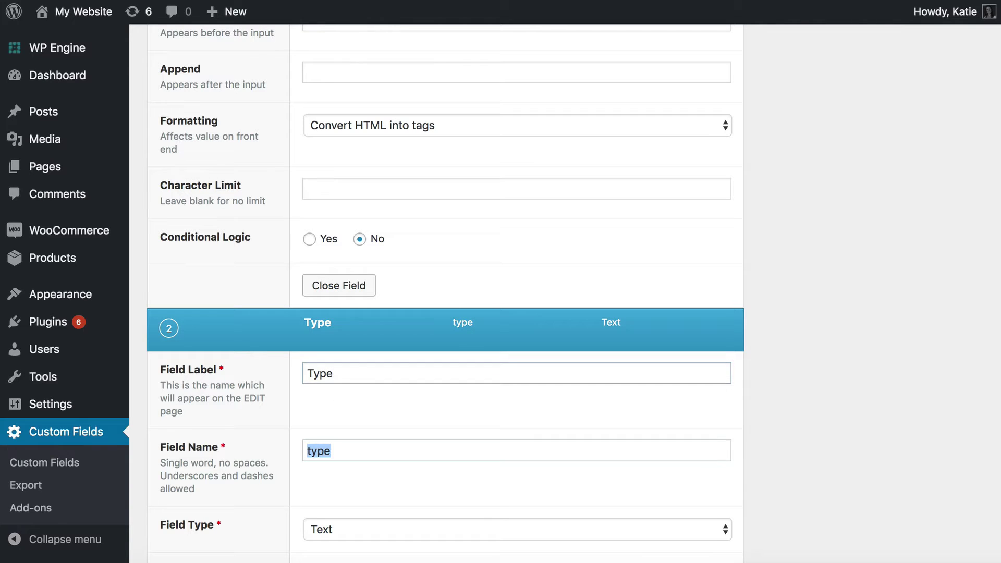
pyautogui.scroll(-18, 430, 377)
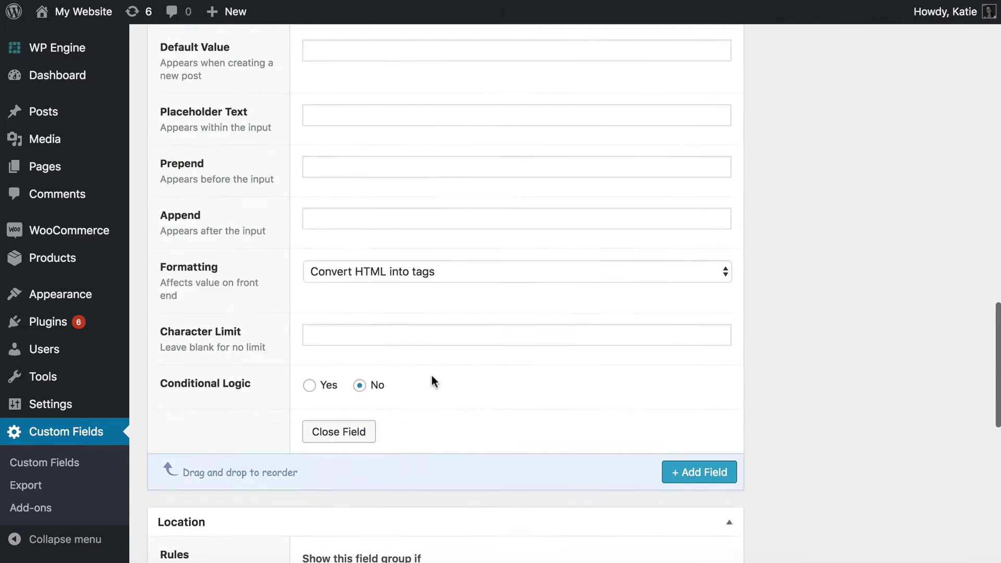
# Step: Add a third field labelled 'Region' with the auto-filled field name region
pyautogui.click(687, 340)
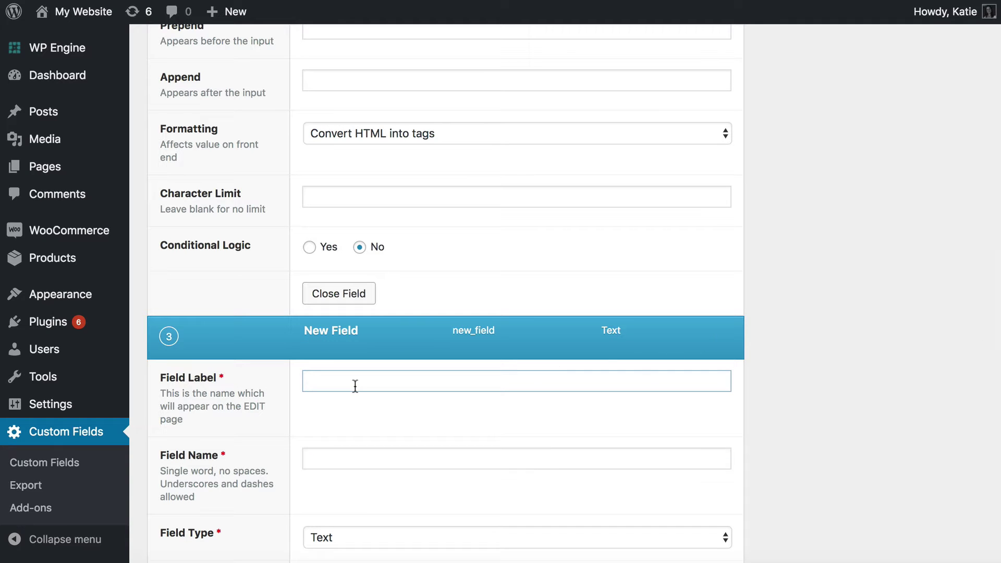
pyautogui.write('Region')
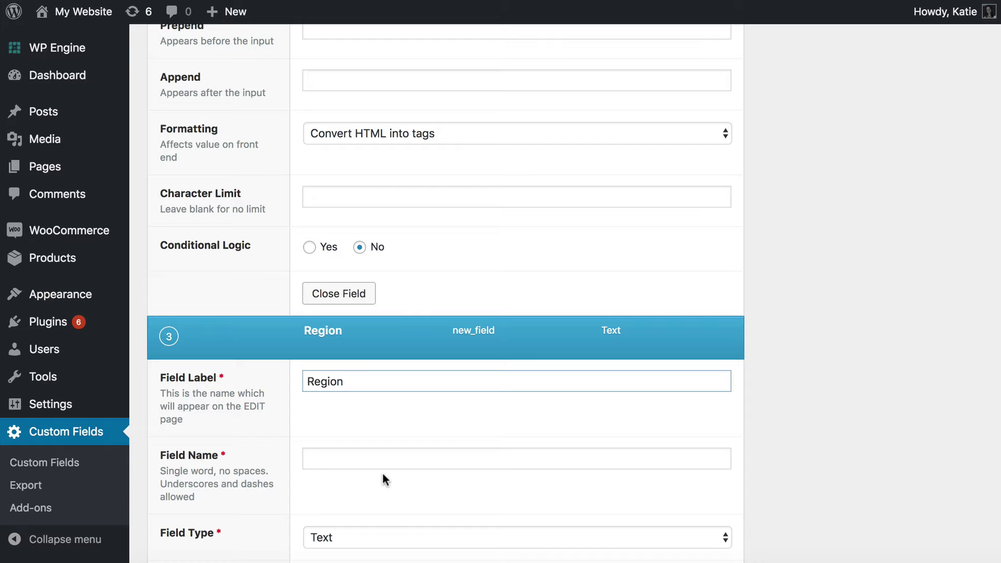
pyautogui.click(378, 460)
pyautogui.moveTo(353, 459); pyautogui.dragTo(272, 463)
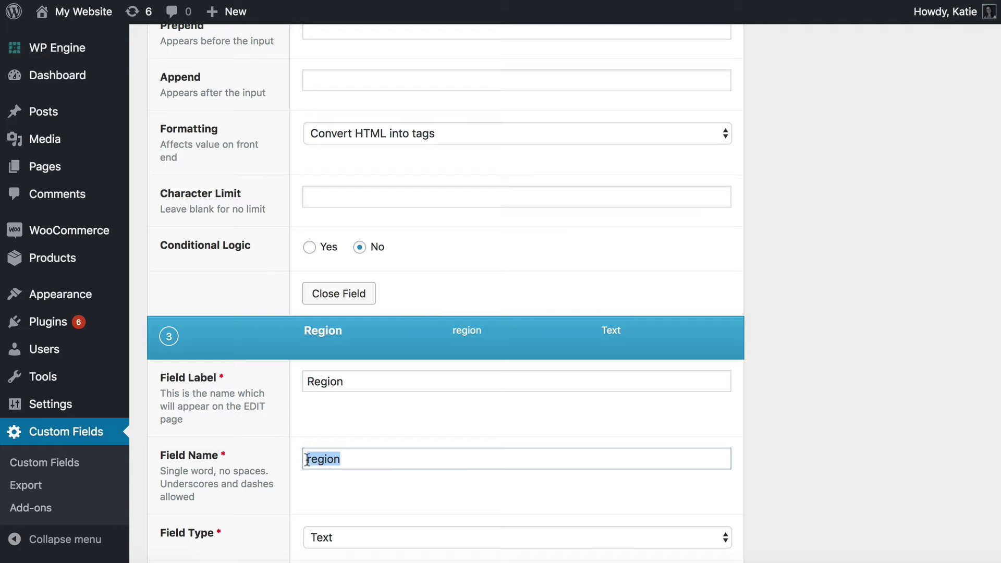
pyautogui.scroll(-15, 337, 459)
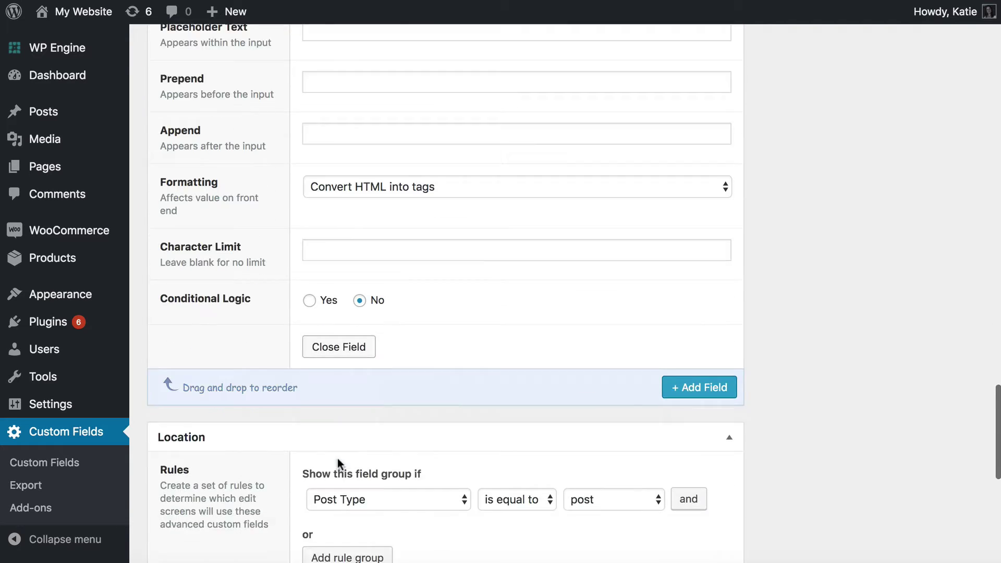
# Step: Set the location rule to Post Type is equal to product
pyautogui.scroll(-5, 337, 458)
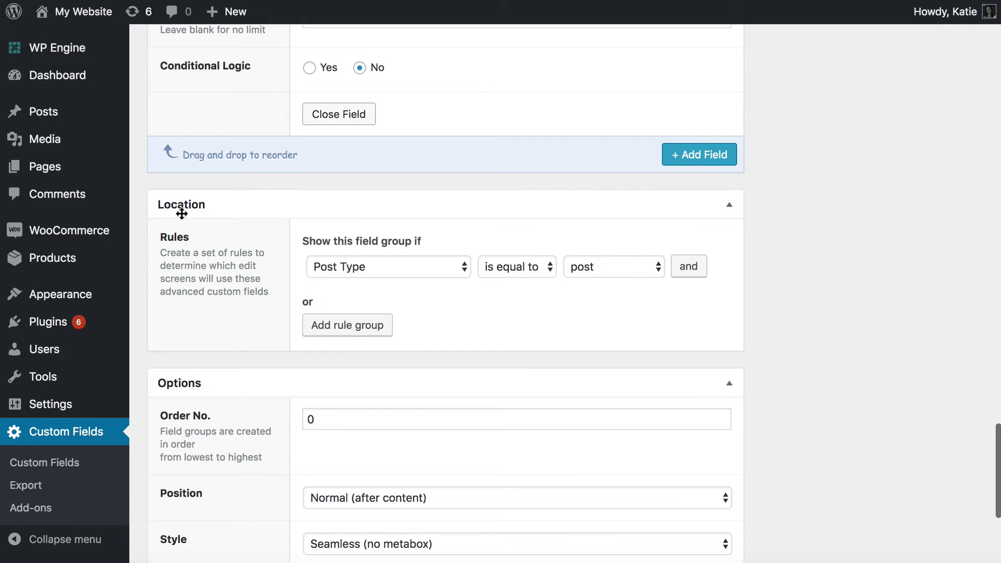
pyautogui.click(587, 268)
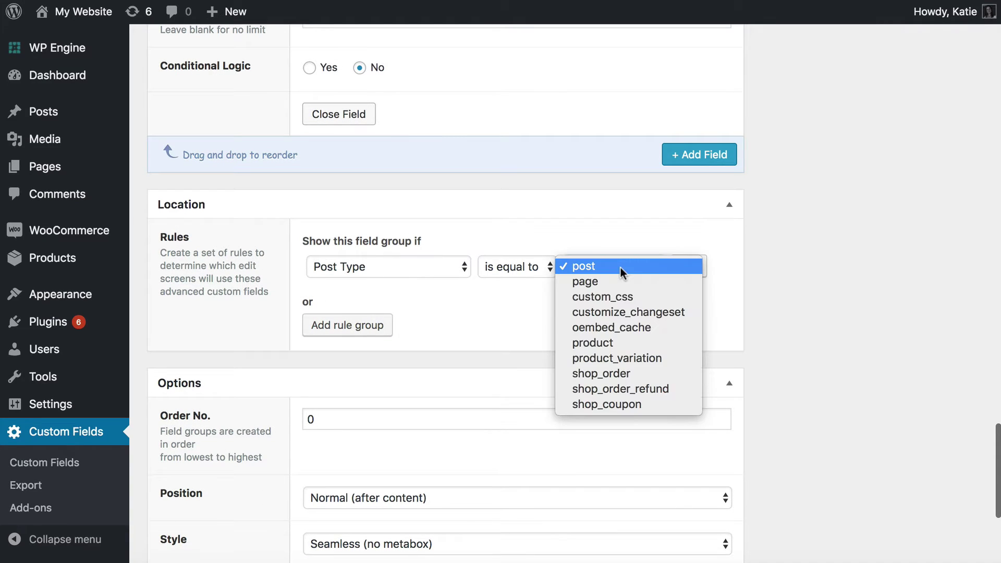
pyautogui.click(610, 345)
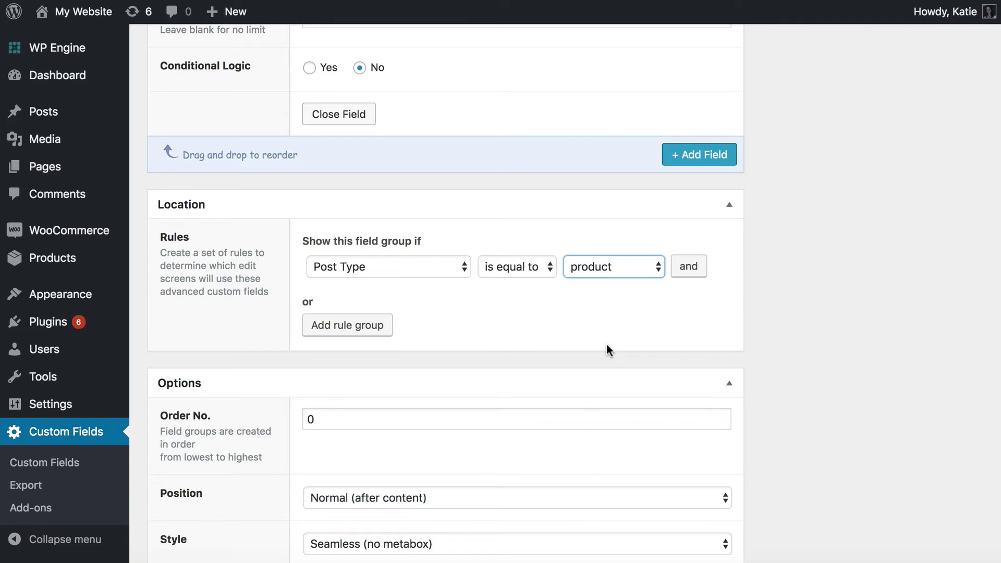
pyautogui.scroll(-1, 599, 344)
pyautogui.scroll(1, 597, 344)
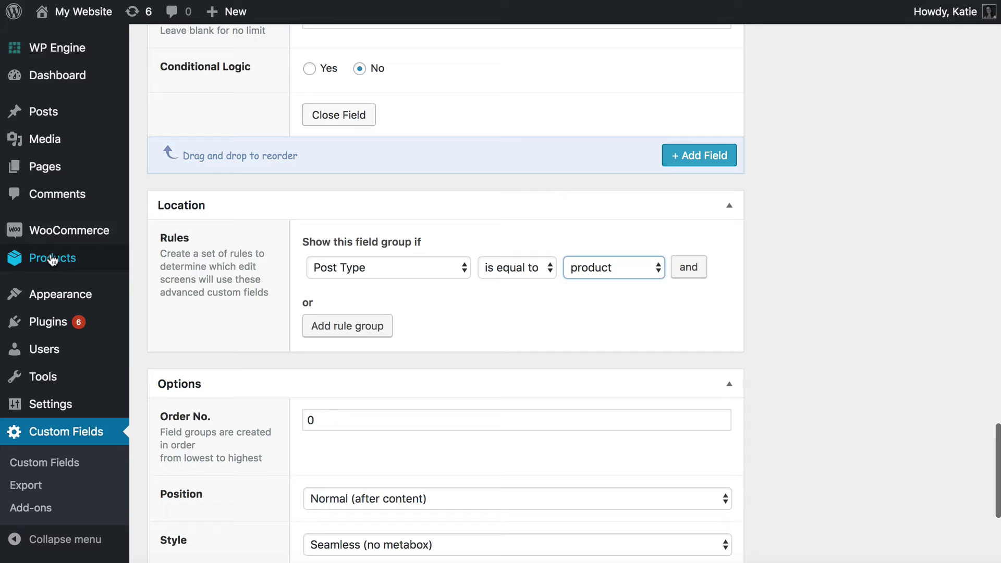
# Step: Publish the Coffee field group
pyautogui.moveTo(76, 263)
pyautogui.scroll(10, 636, 284)
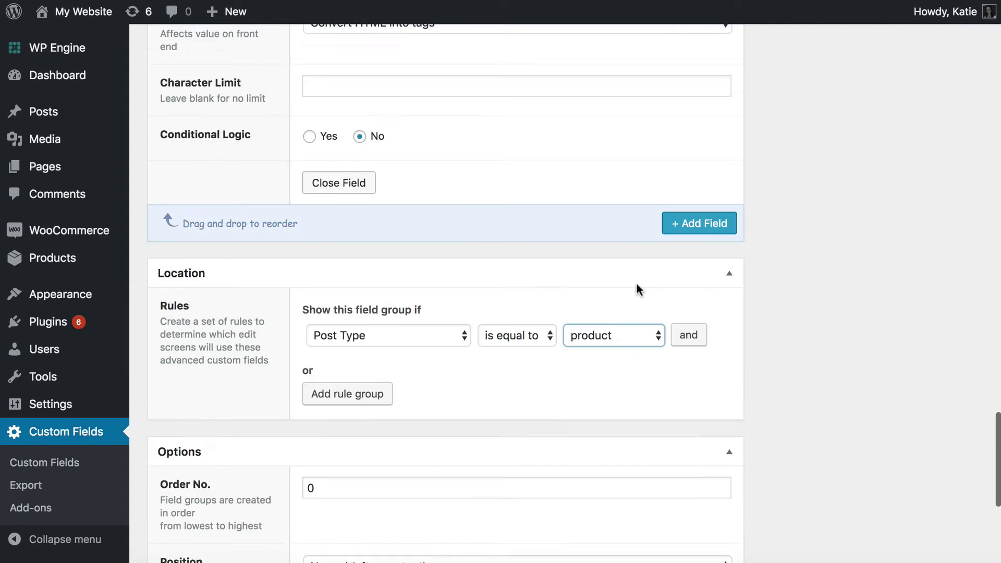
pyautogui.scroll(7, 637, 287)
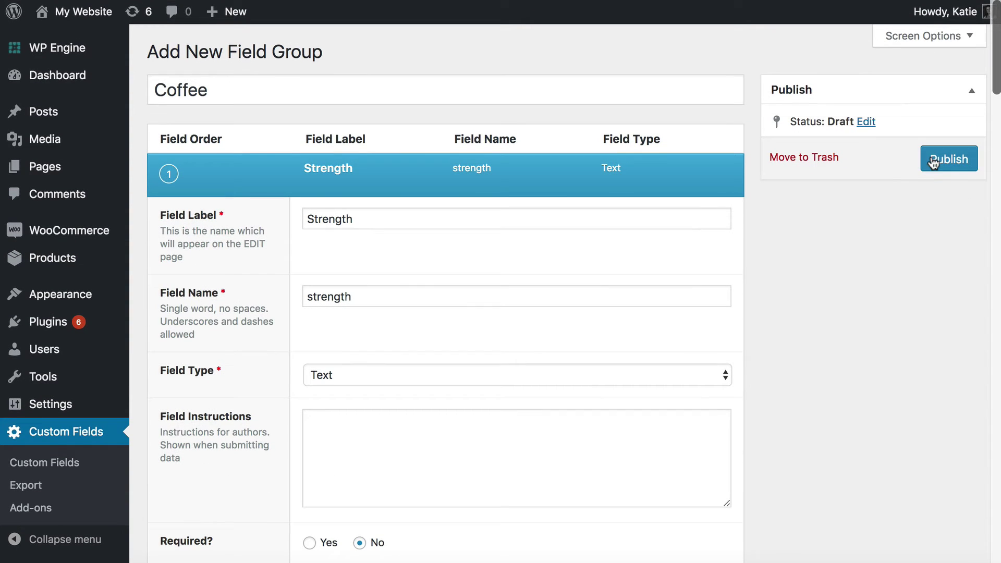
pyautogui.click(937, 161)
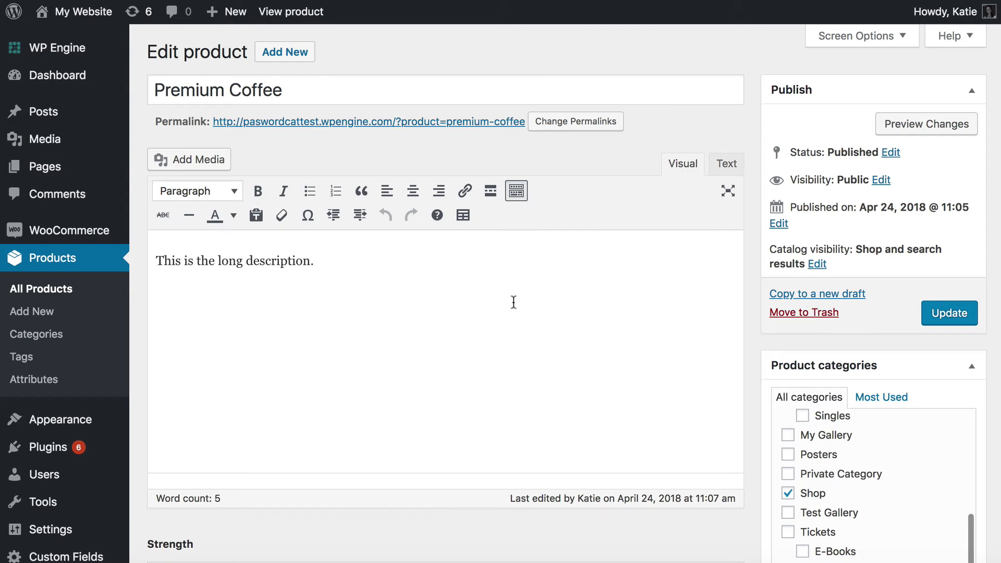
# Step: Enter Strength 'Medium Roast', Type 'Ground' and Region 'Tuscany' in Premium Coffee's custom fields
pyautogui.scroll(-3, 514, 302)
pyautogui.scroll(-4, 515, 303)
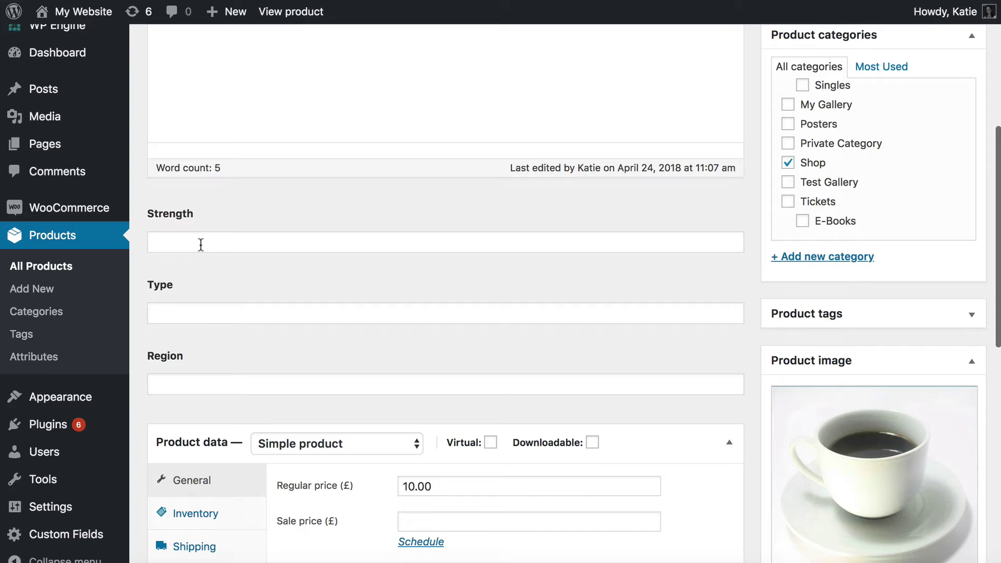
pyautogui.click(201, 243)
pyautogui.click(199, 312)
pyautogui.click(192, 375)
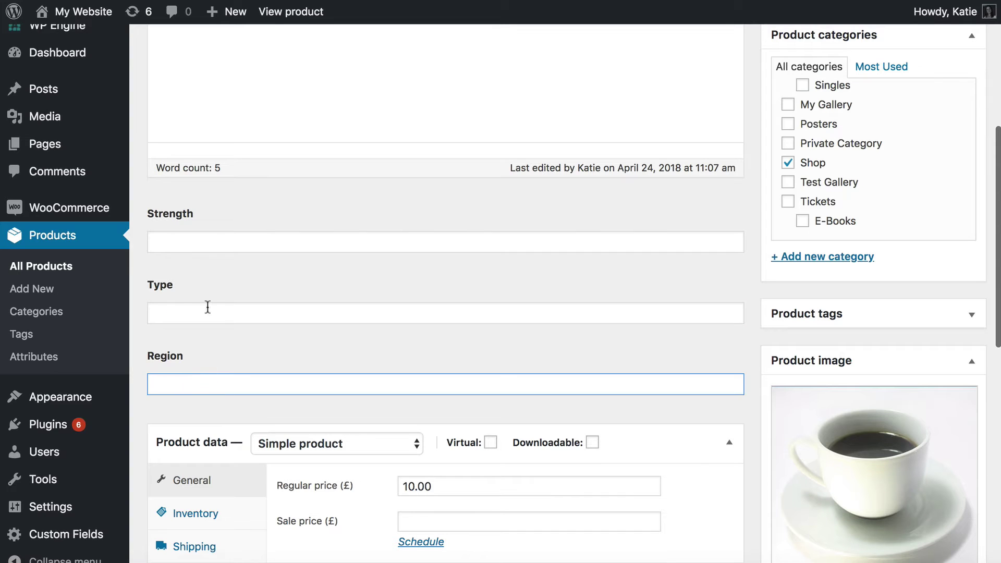
pyautogui.click(197, 241)
pyautogui.click(181, 306)
pyautogui.click(193, 391)
pyautogui.click(179, 244)
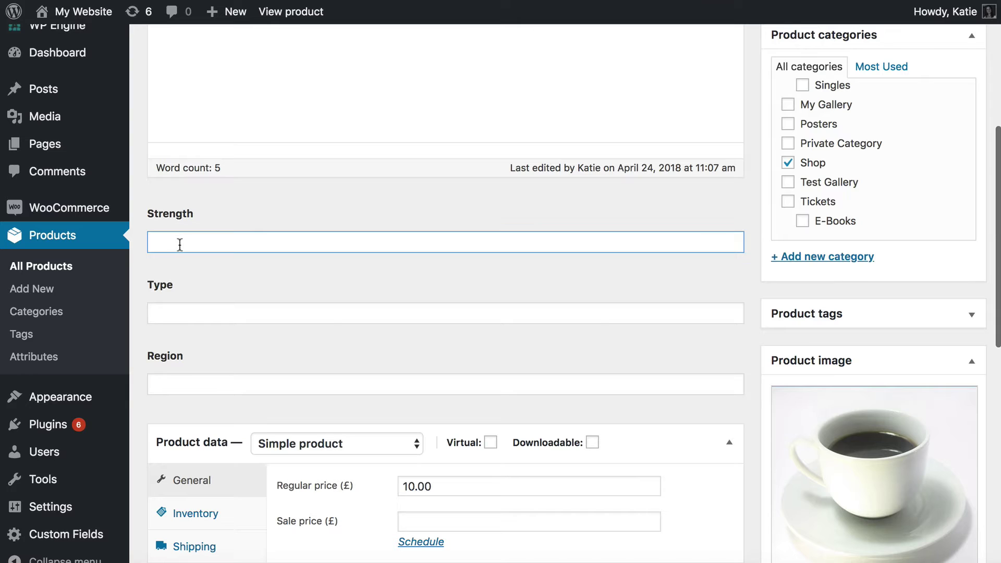
pyautogui.write('Mediu')
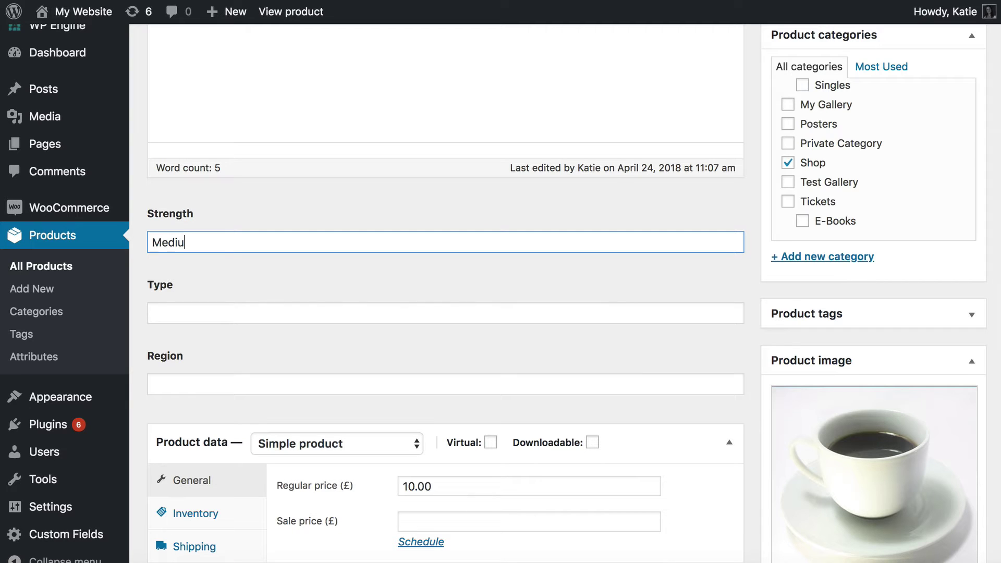
pyautogui.write('m Roast')
pyautogui.press('Tab')
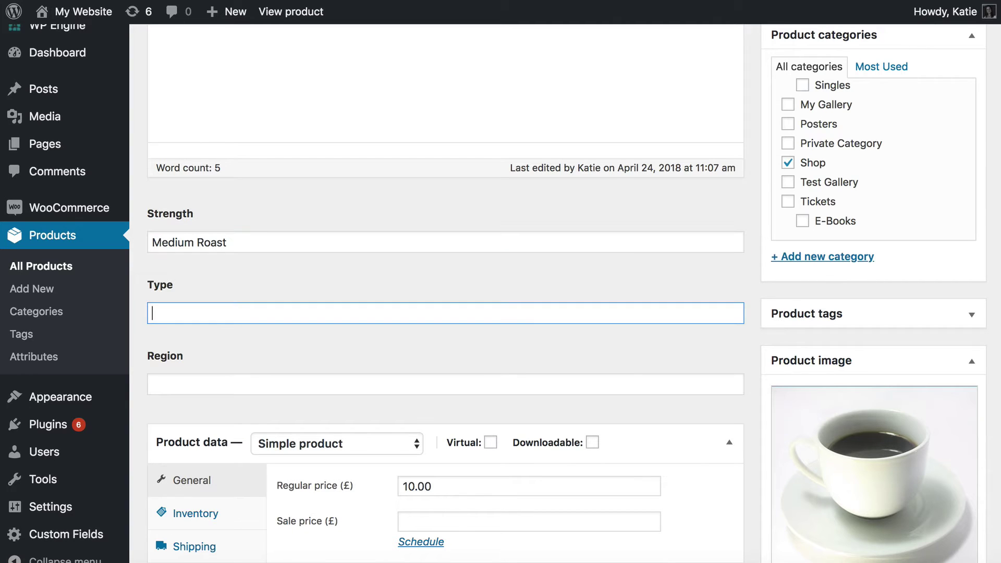
pyautogui.write('Ground')
pyautogui.press('Tab')
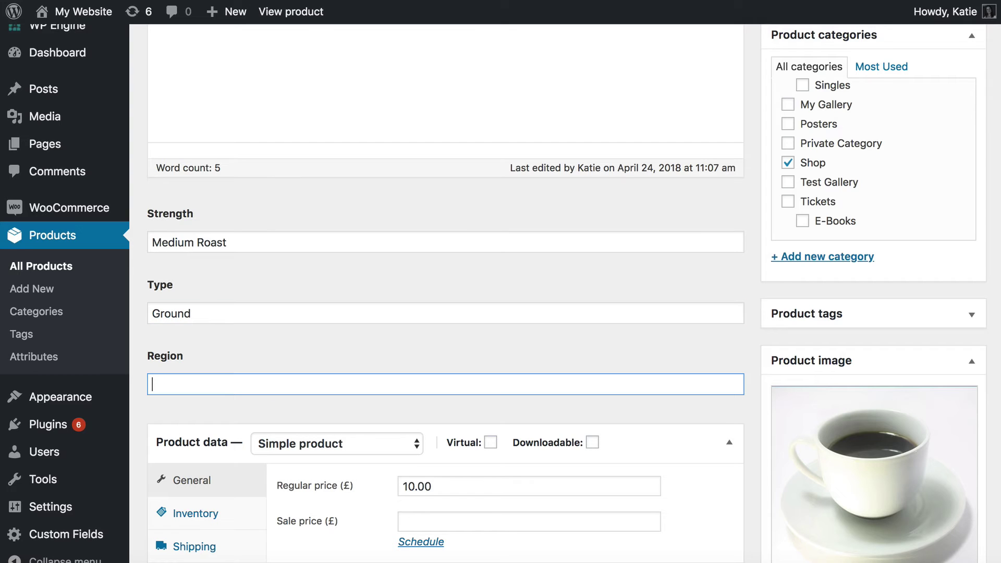
pyautogui.write('Tuscany')
pyautogui.click(261, 243)
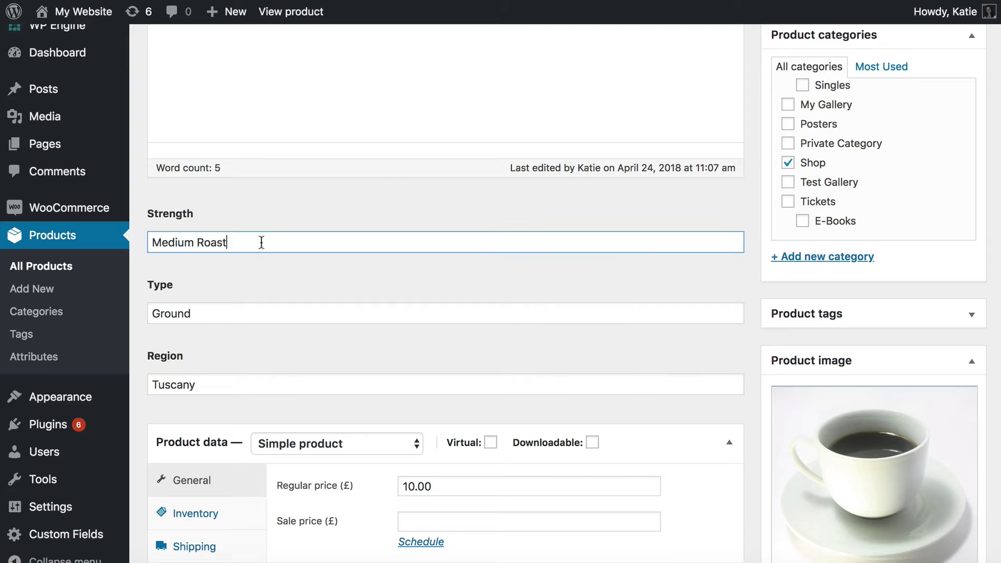
pyautogui.click(225, 313)
pyautogui.click(202, 384)
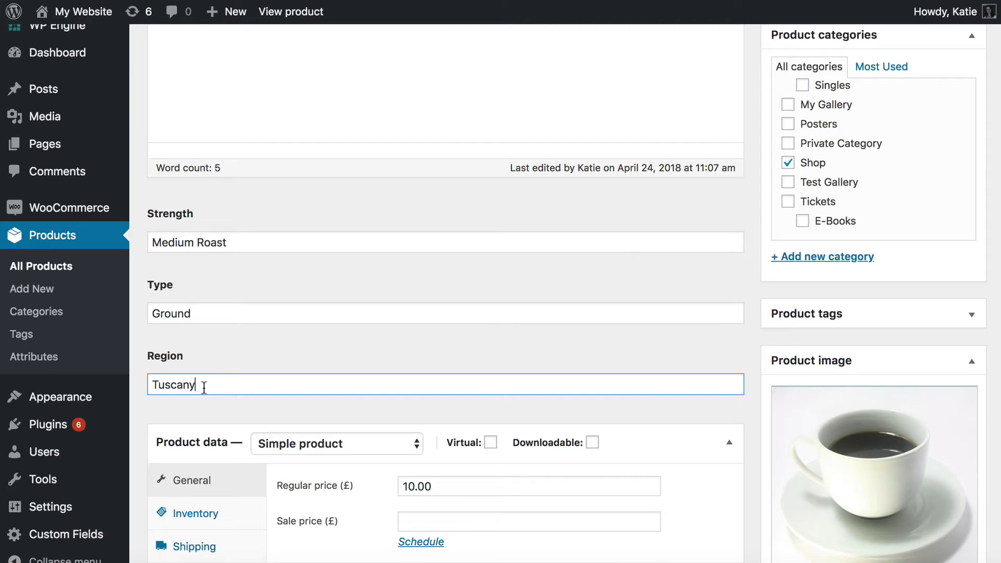
pyautogui.moveTo(229, 384); pyautogui.dragTo(58, 397)
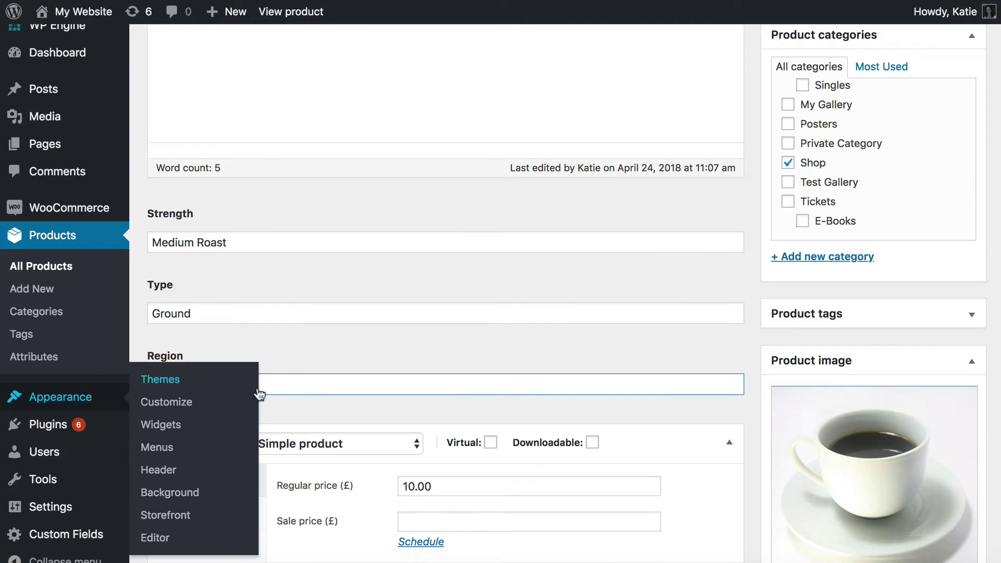
pyautogui.click(307, 385)
pyautogui.click(258, 312)
pyautogui.click(248, 237)
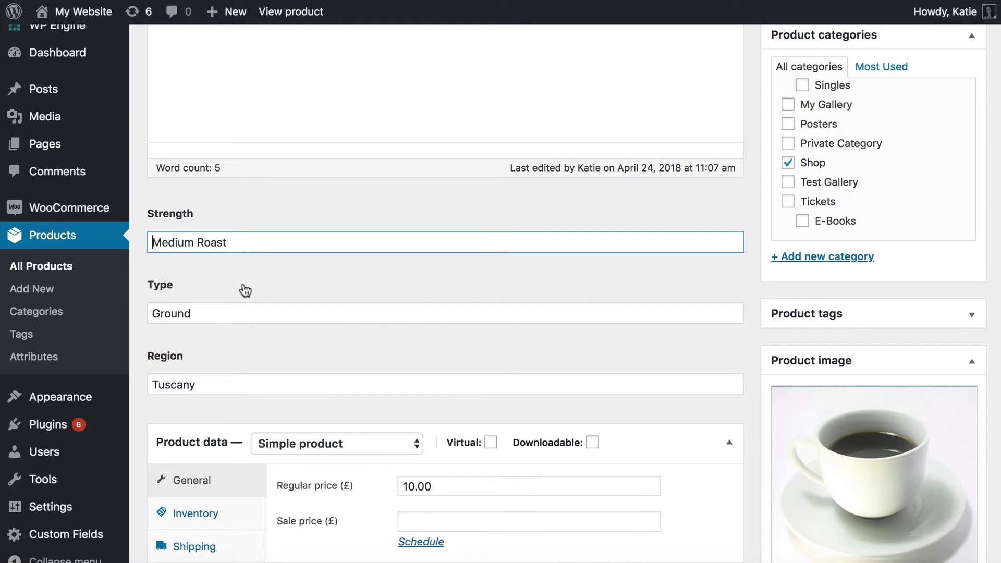
pyautogui.click(230, 313)
pyautogui.click(224, 386)
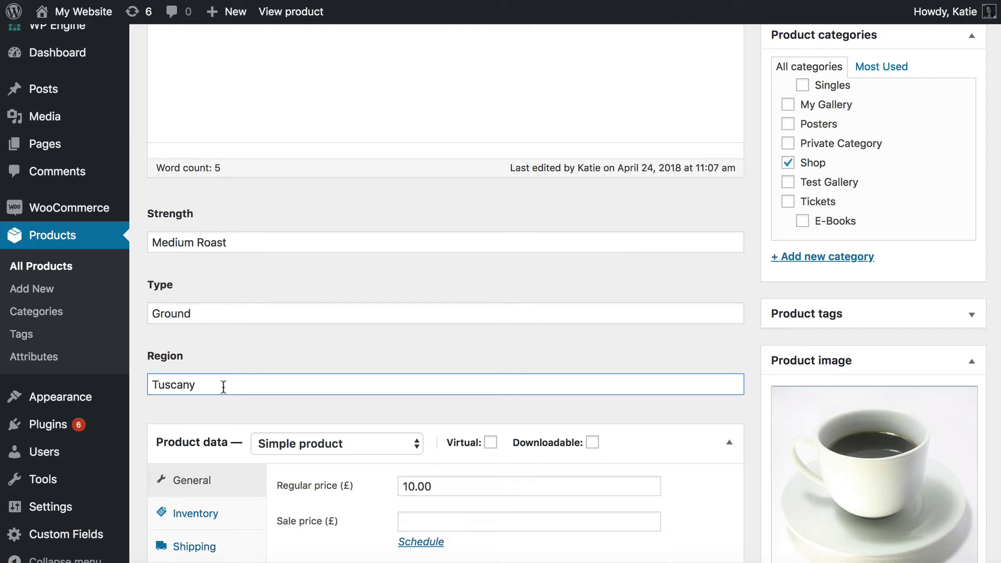
pyautogui.scroll(6, 214, 390)
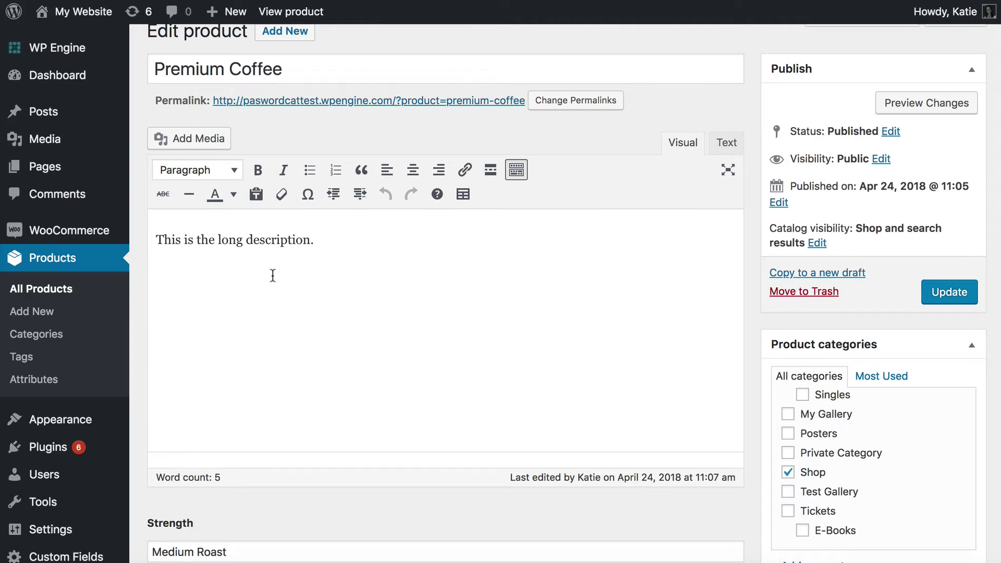
pyautogui.scroll(-4, 273, 277)
pyautogui.scroll(-2, 273, 288)
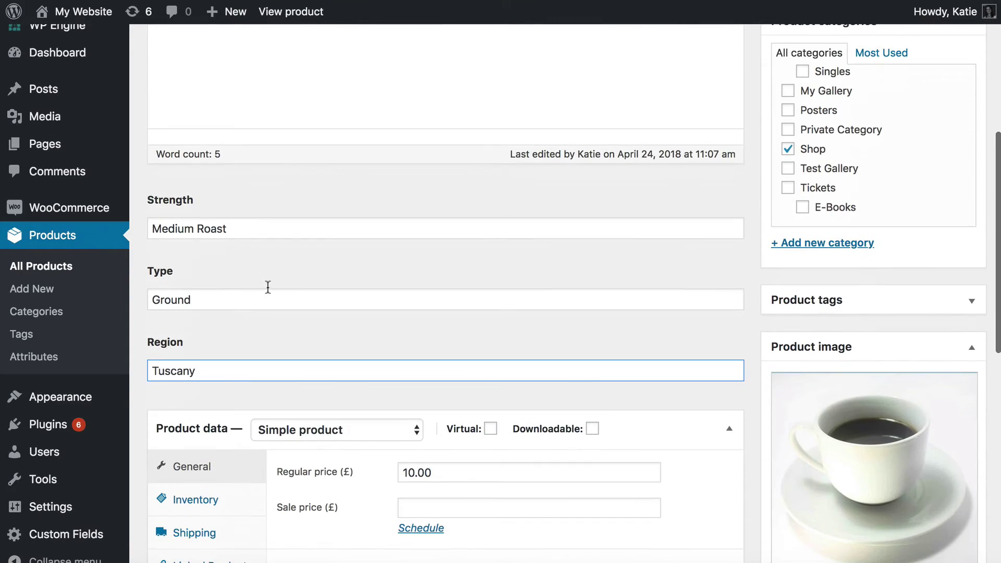
pyautogui.click(249, 227)
pyautogui.click(243, 301)
pyautogui.click(215, 368)
pyautogui.click(210, 298)
pyautogui.click(239, 228)
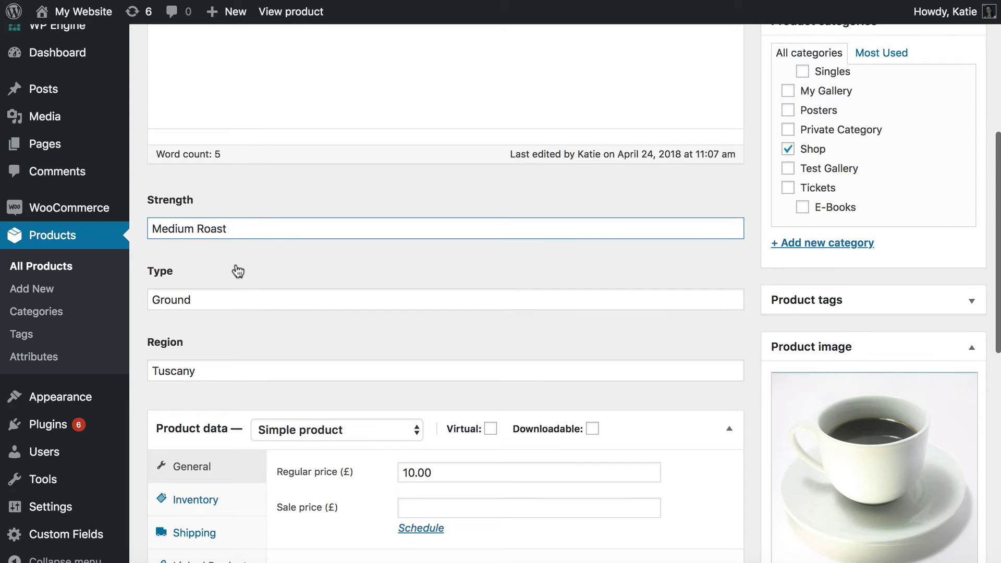
pyautogui.scroll(10, 235, 271)
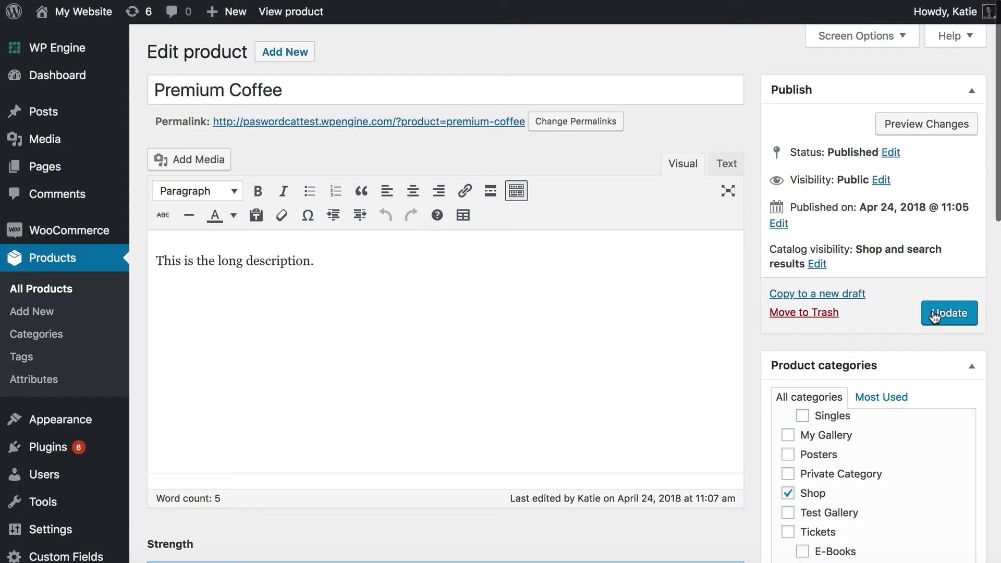
# Step: Update Premium Coffee, scroll through its product page, then return to the edit screen
pyautogui.click(947, 314)
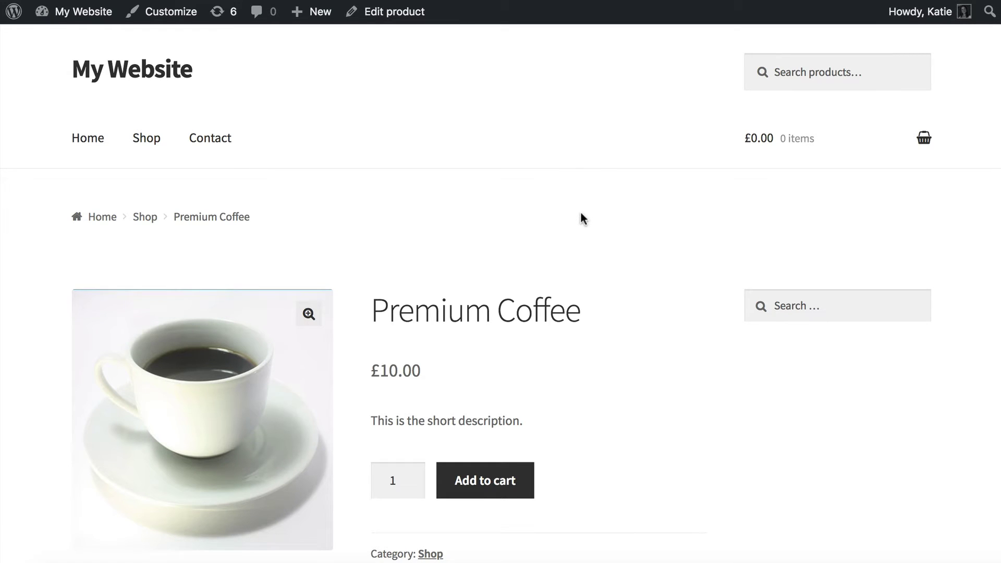
pyautogui.scroll(-7, 583, 218)
pyautogui.scroll(-2, 582, 218)
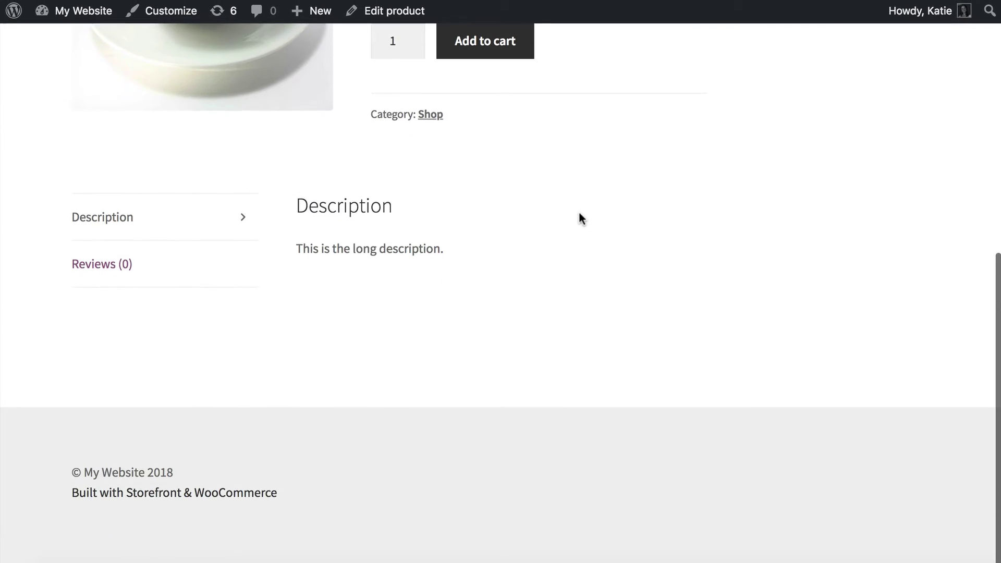
pyautogui.scroll(9, 582, 218)
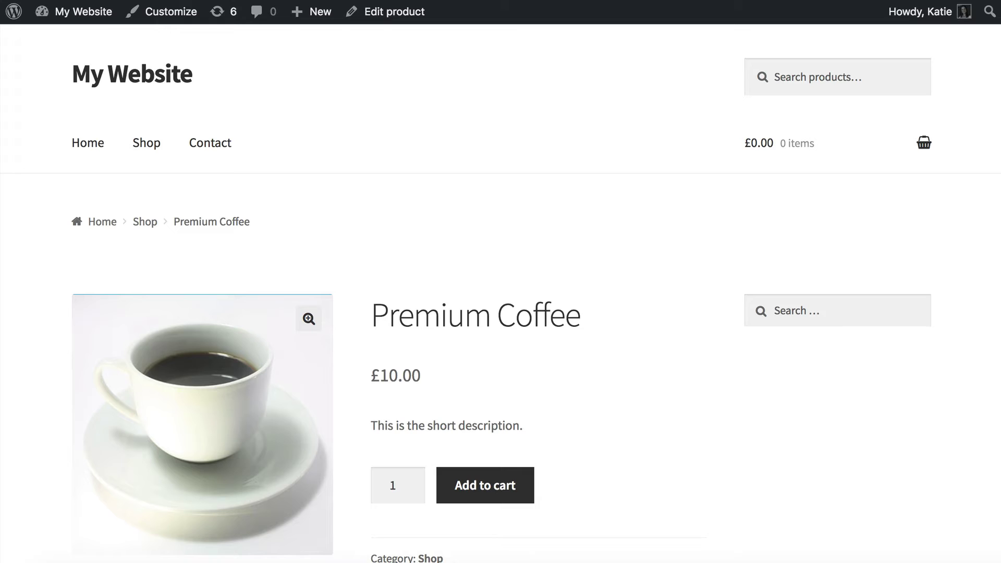
pyautogui.hotkey('alt', 'Left')
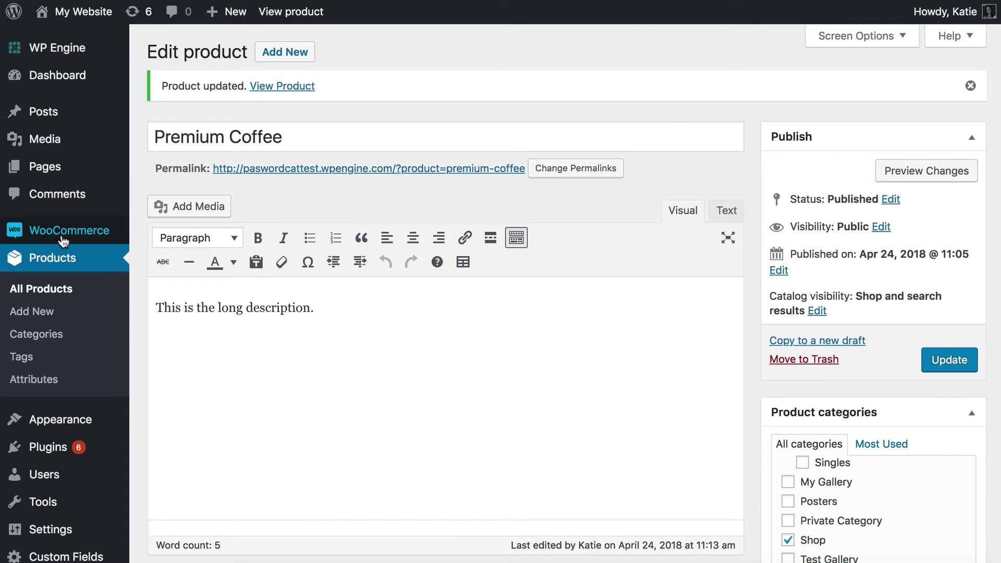
# Step: Go to WooCommerce Settings > Products > Product tables and select the default Columns value
pyautogui.moveTo(63, 237)
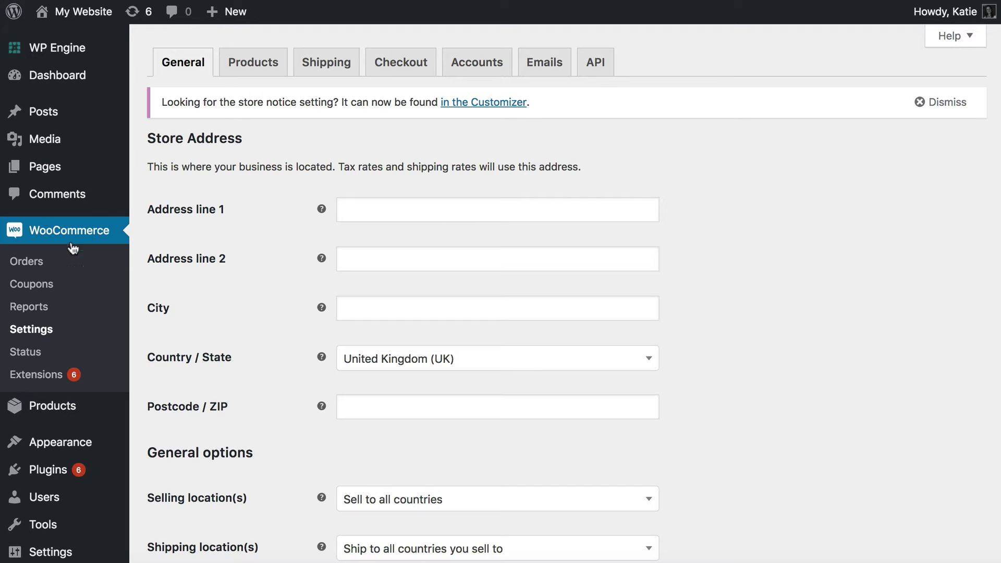
pyautogui.click(254, 65)
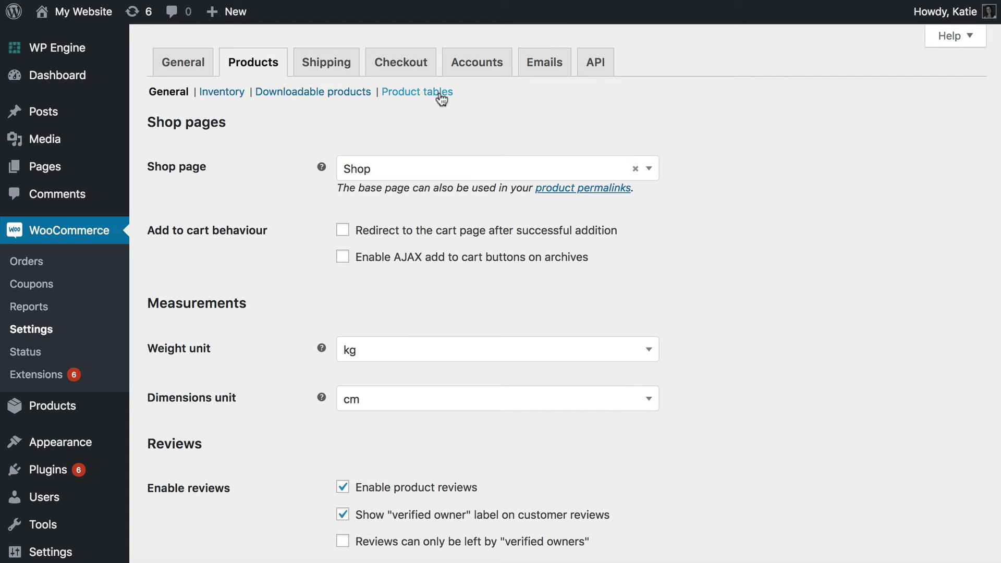
pyautogui.click(421, 93)
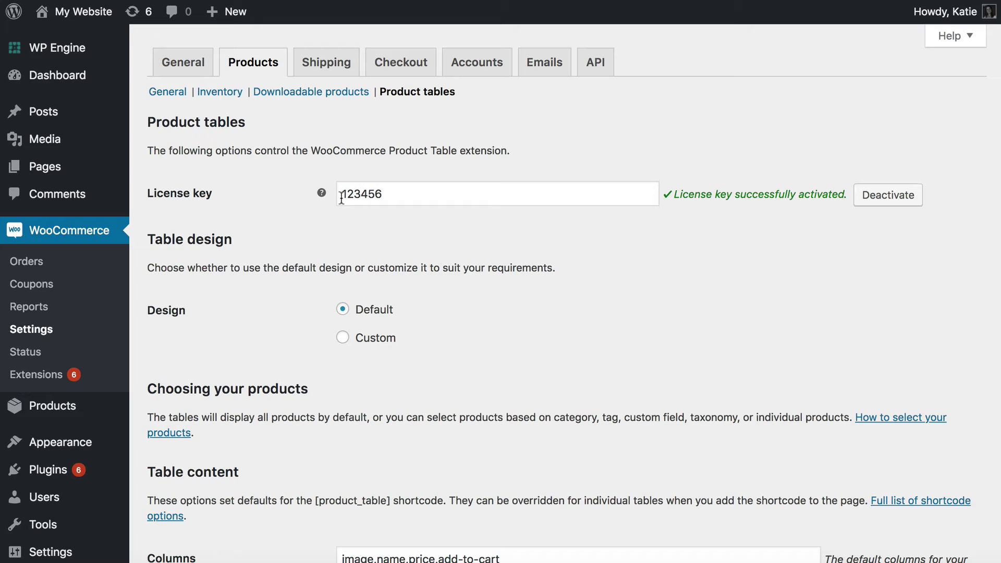
pyautogui.click(360, 195)
pyautogui.doubleClick(395, 195)
pyautogui.click(395, 195)
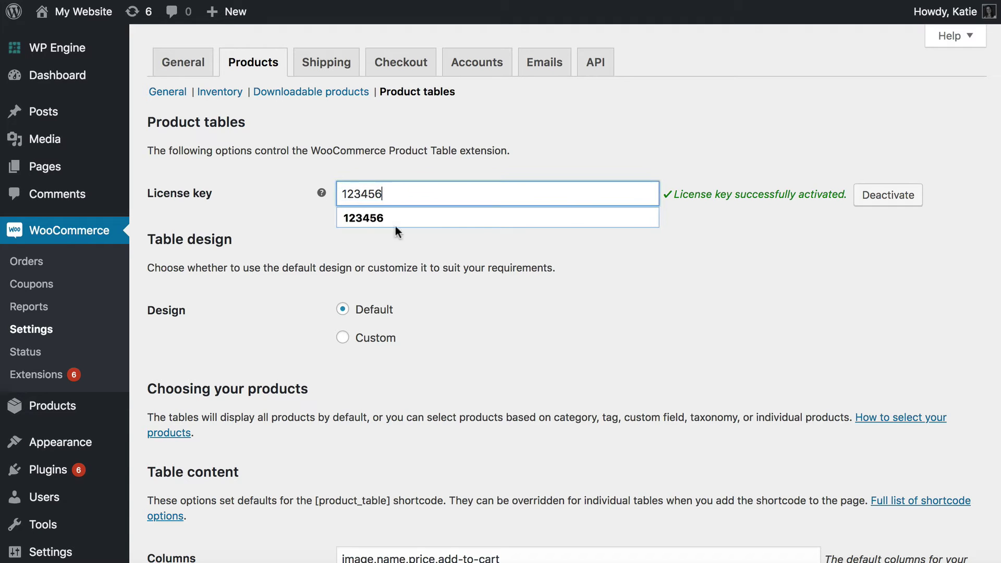
pyautogui.scroll(-4, 377, 293)
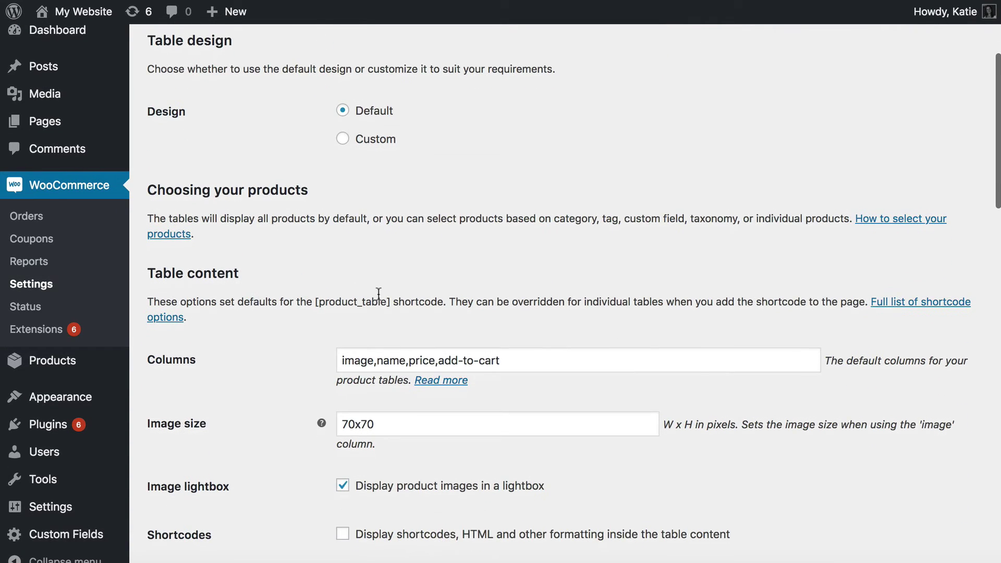
pyautogui.scroll(-1, 378, 293)
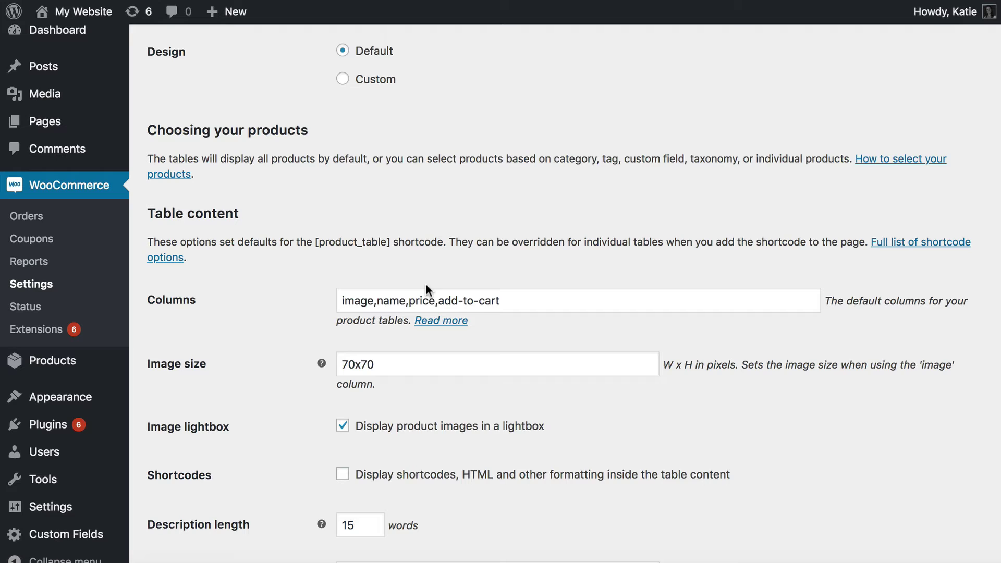
pyautogui.scroll(-3, 445, 286)
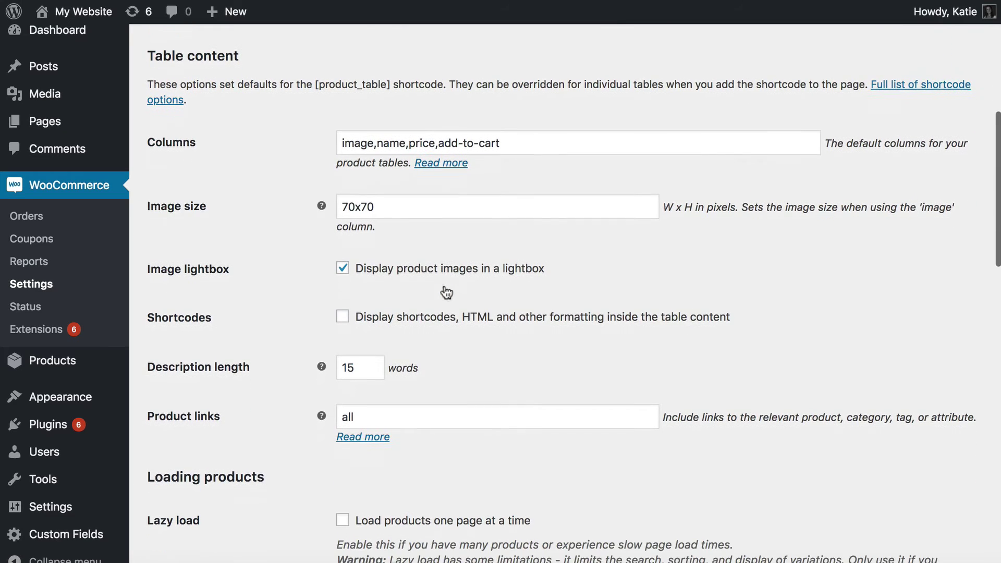
pyautogui.moveTo(512, 141); pyautogui.dragTo(298, 146)
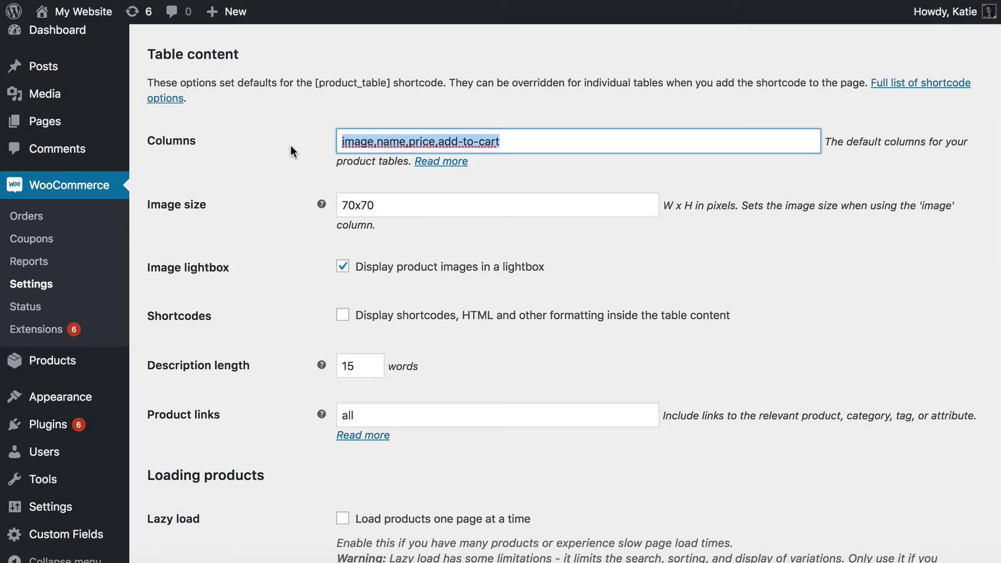
# Step: Replace the Columns default with 'cf:strength,cf:region,cf:type'
pyautogui.write('cf')
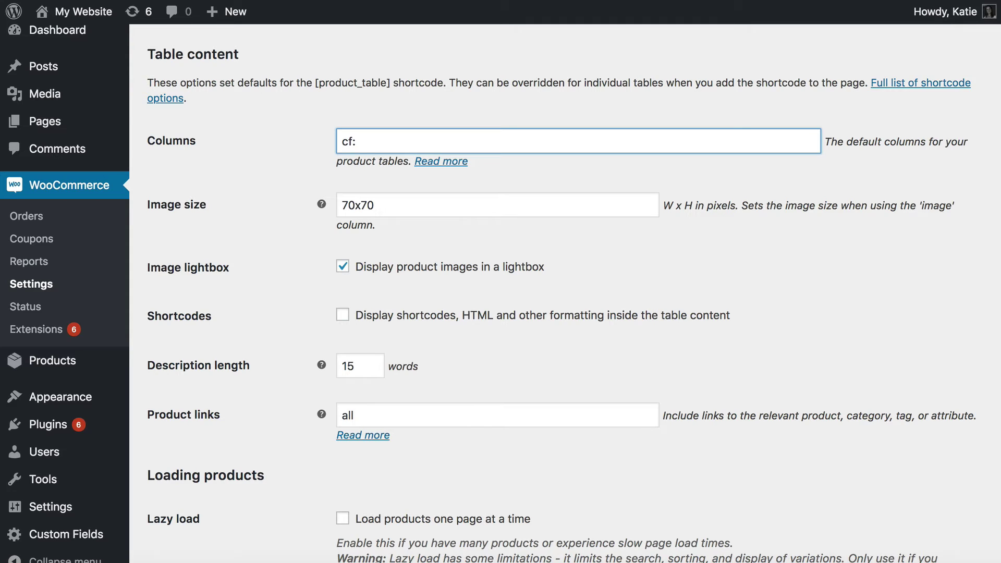
pyautogui.write(':stra')
pyautogui.press('BackSpace')
pyautogui.write('ength,cf:')
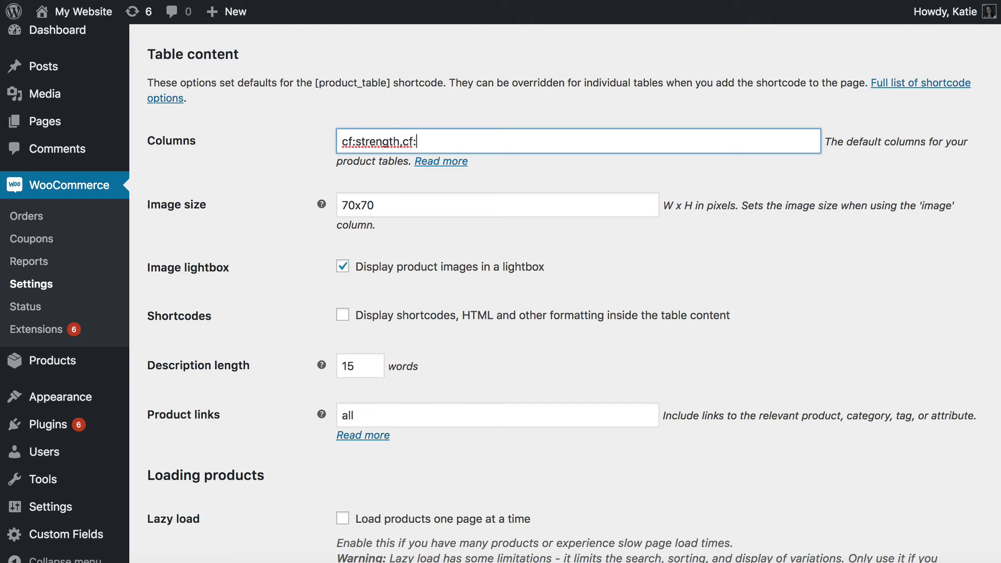
pyautogui.write('region,cf:type')
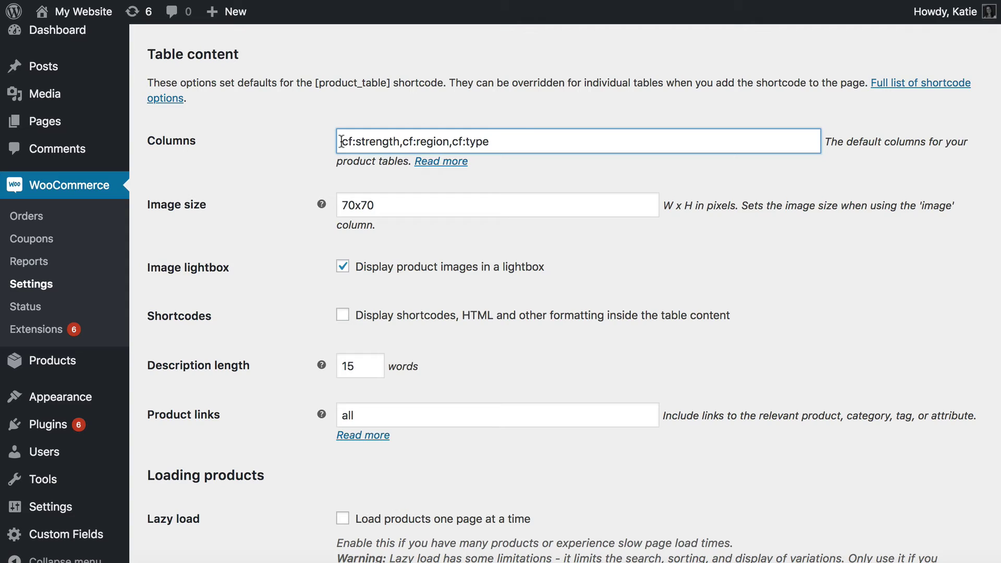
pyautogui.moveTo(341, 141); pyautogui.dragTo(542, 136)
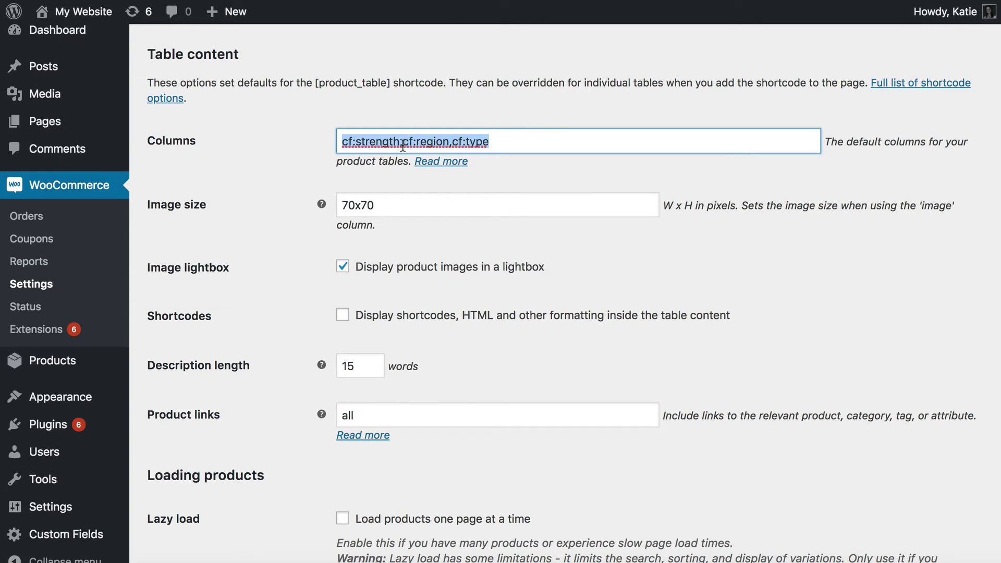
pyautogui.click(500, 142)
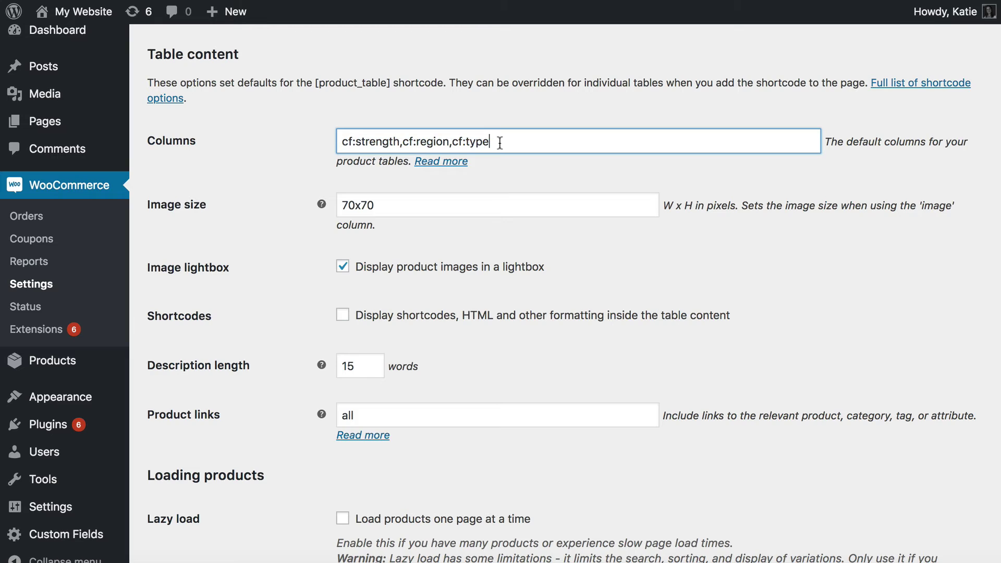
pyautogui.moveTo(496, 142); pyautogui.dragTo(524, 139)
pyautogui.click(347, 142)
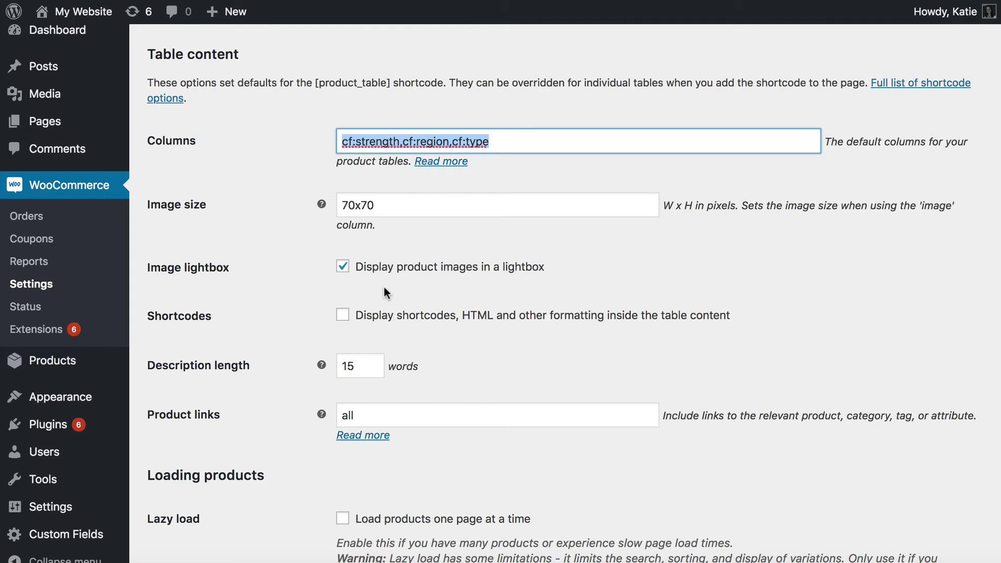
# Step: Set Page length, Search box, Product totals and Pagination buttons to Hidden
pyautogui.scroll(-10, 367, 241)
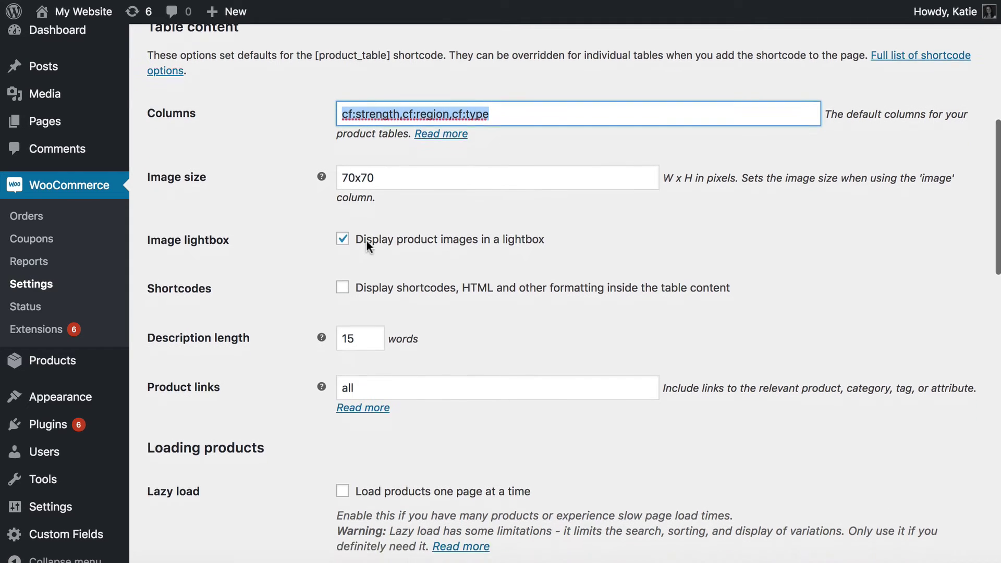
pyautogui.scroll(-8, 367, 242)
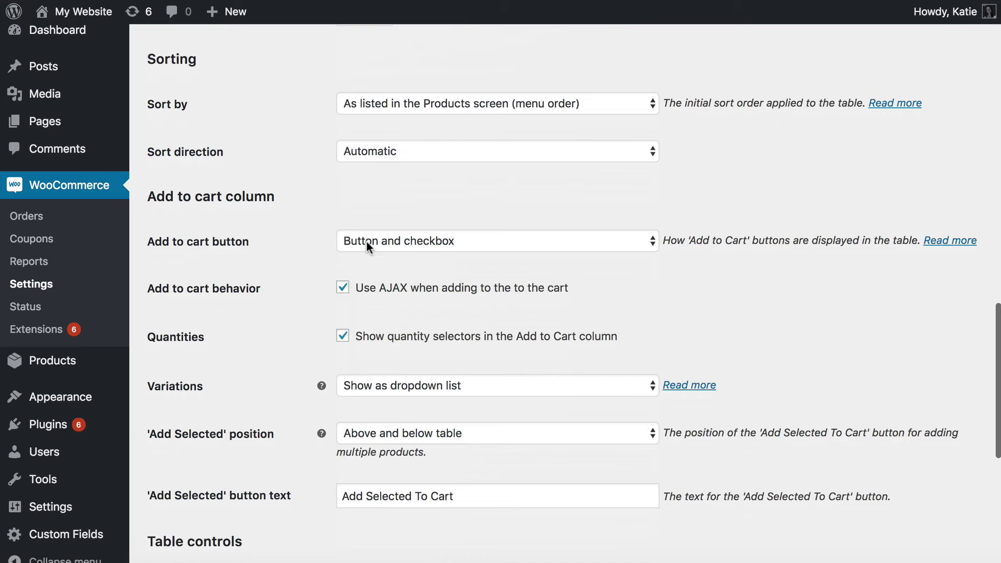
pyautogui.scroll(-2, 369, 249)
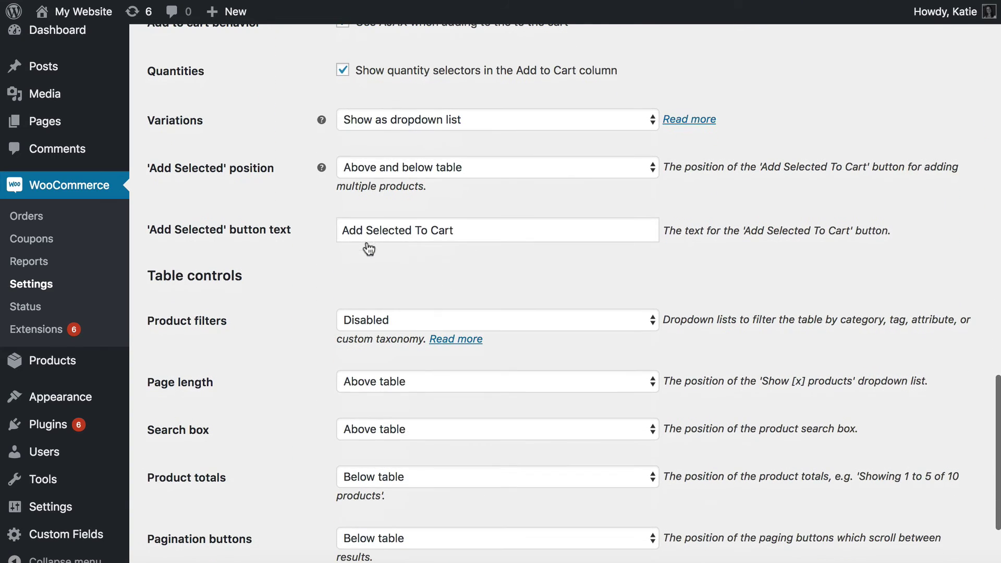
pyautogui.scroll(-4, 367, 242)
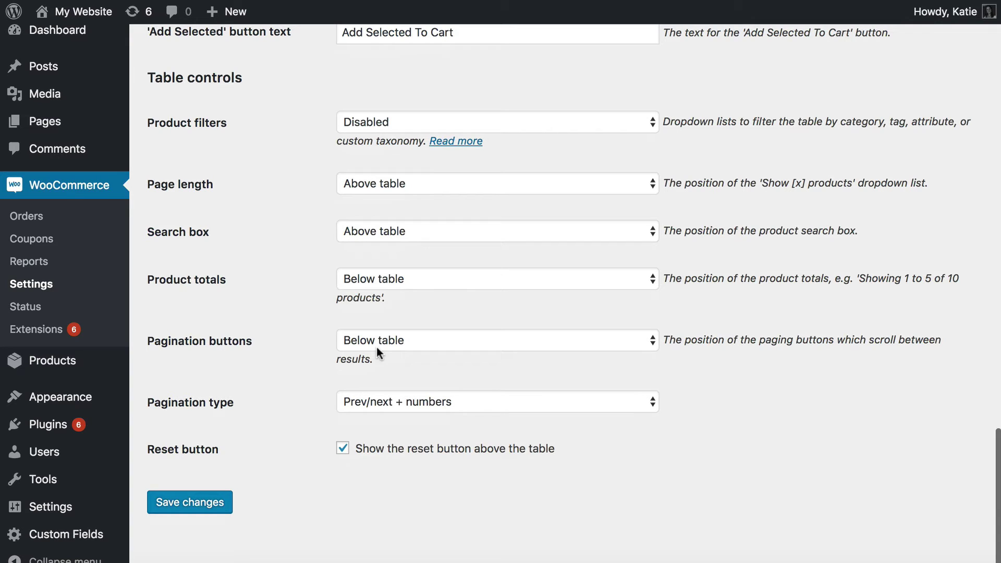
pyautogui.click(384, 180)
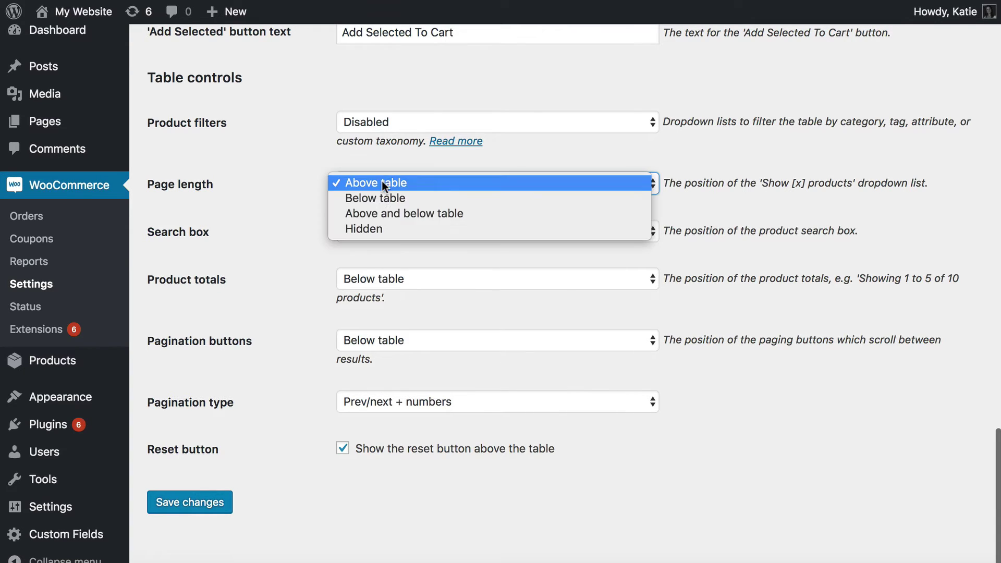
pyautogui.click(378, 229)
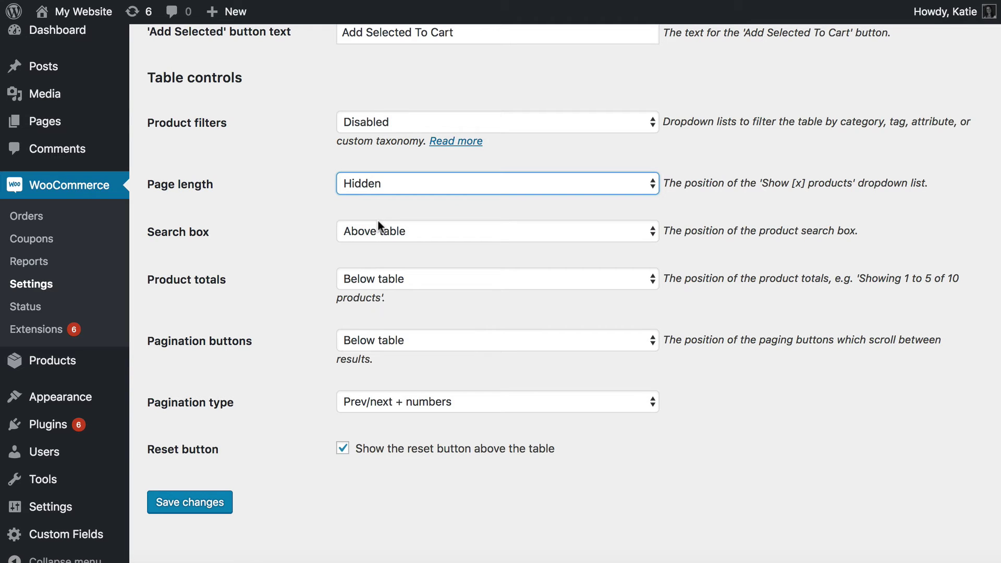
pyautogui.click(378, 231)
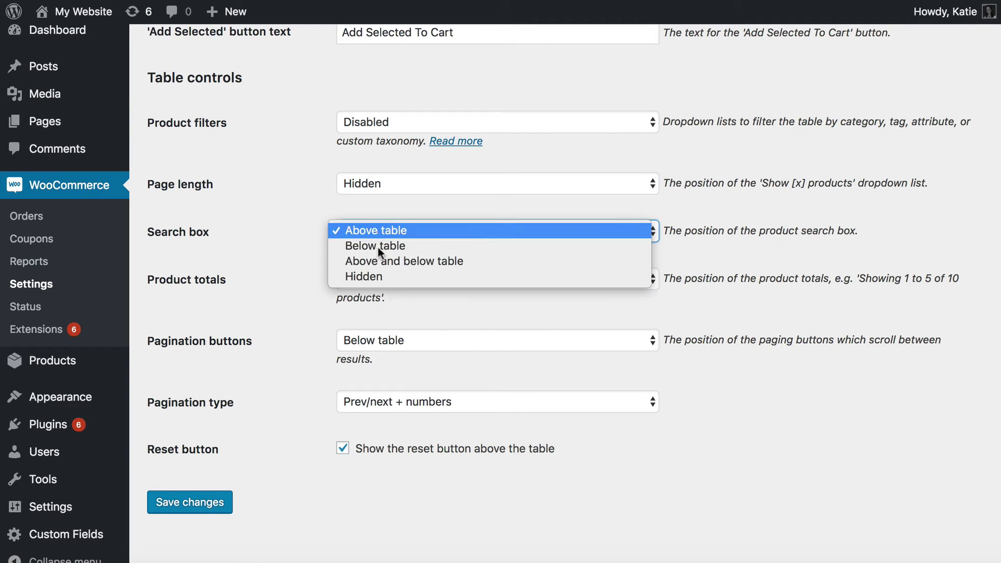
pyautogui.click(368, 275)
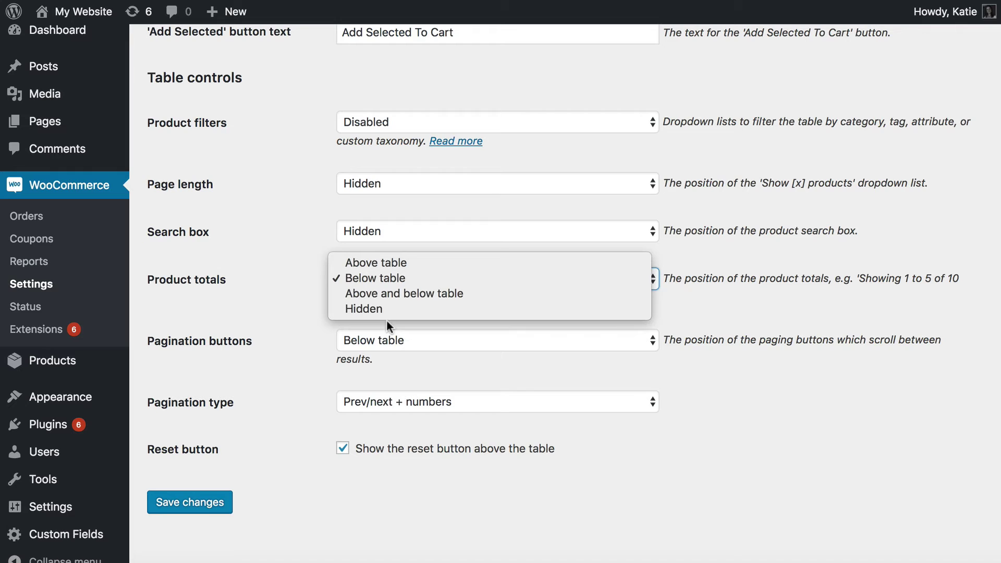
pyautogui.click(380, 315)
pyautogui.click(375, 348)
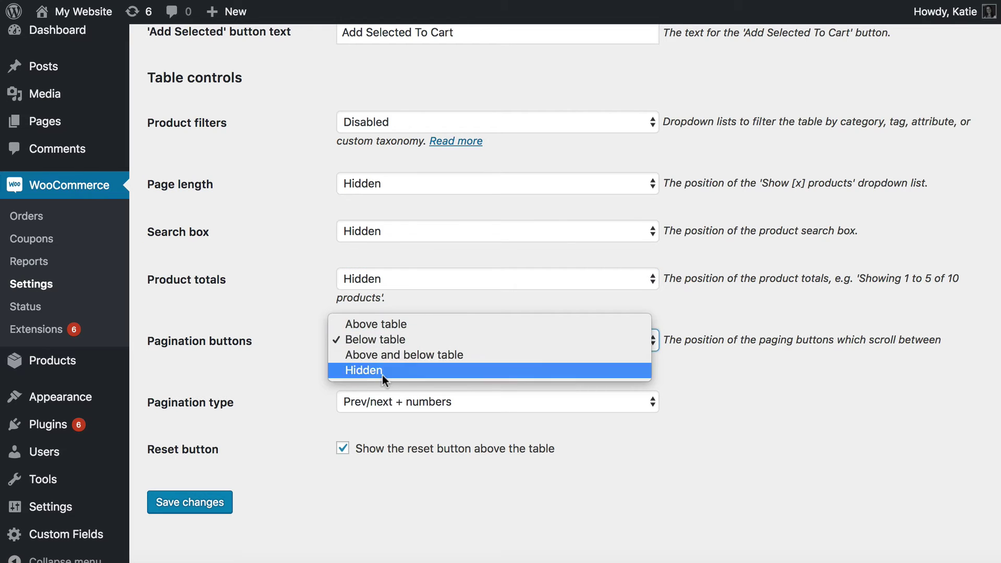
pyautogui.click(380, 372)
# Step: Untick the Reset button option and save the product table settings
pyautogui.click(390, 403)
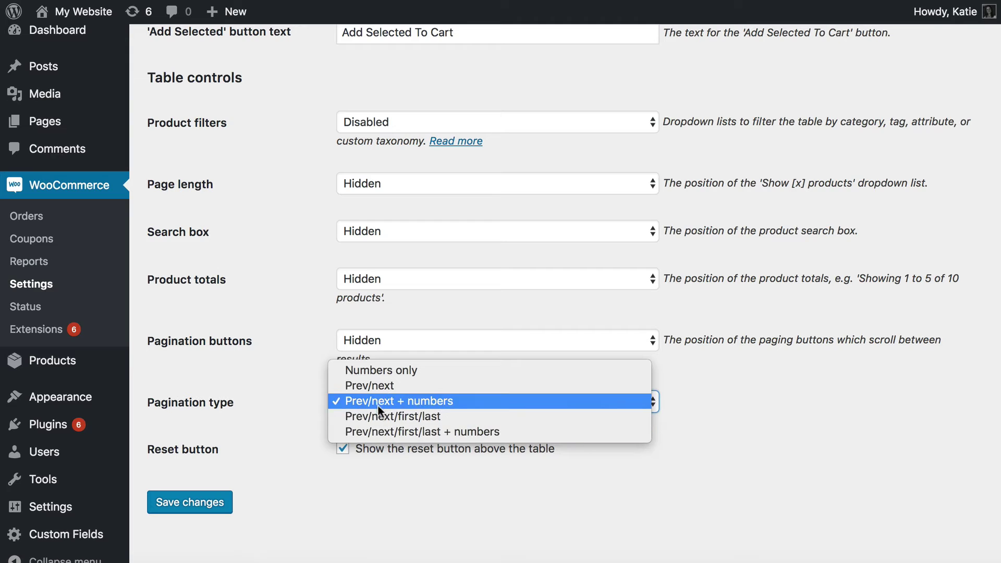
pyautogui.click(348, 455)
pyautogui.click(347, 454)
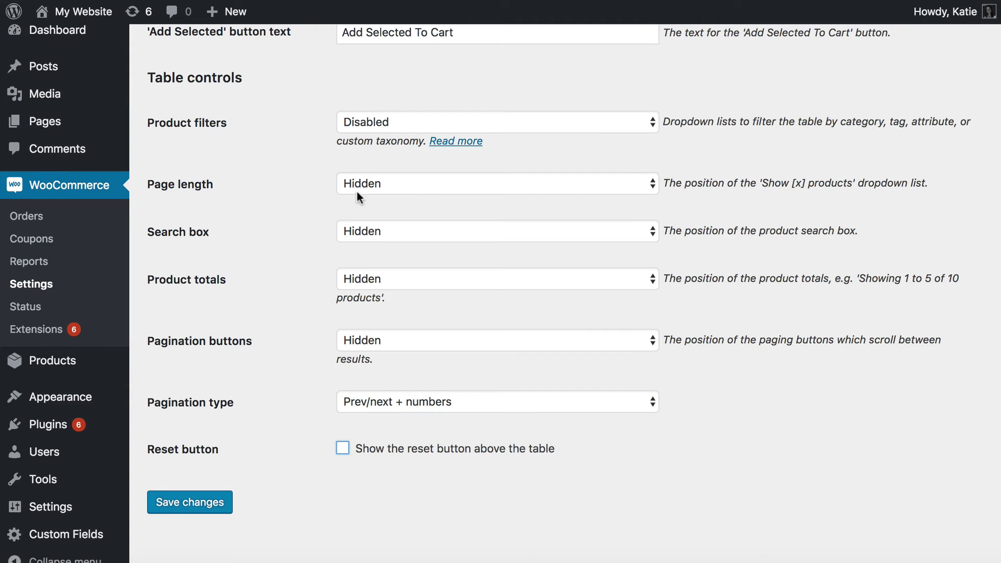
pyautogui.click(191, 504)
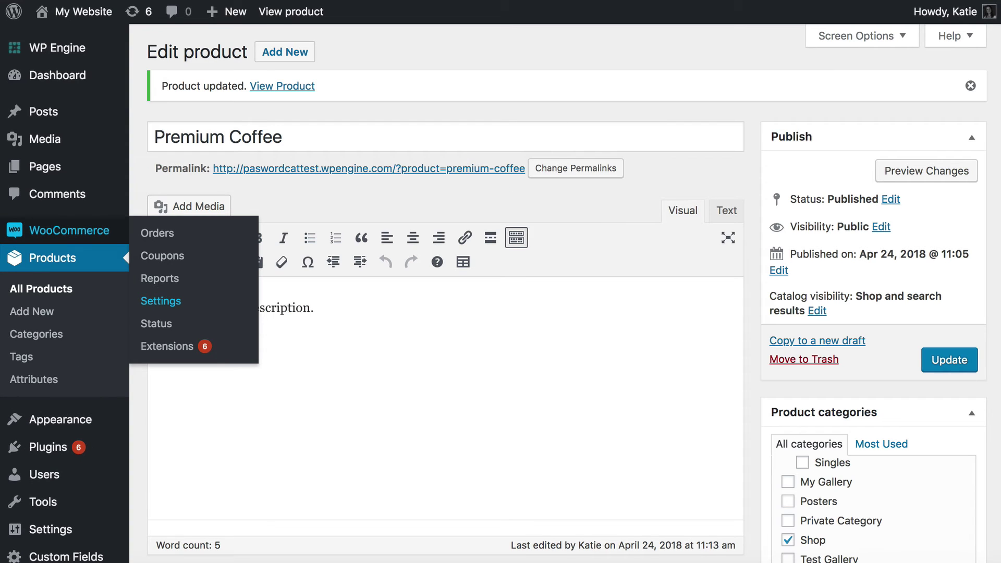
# Step: Add an empty paragraph below 'This is the short description.' in Premium Coffee's short description
pyautogui.click(357, 314)
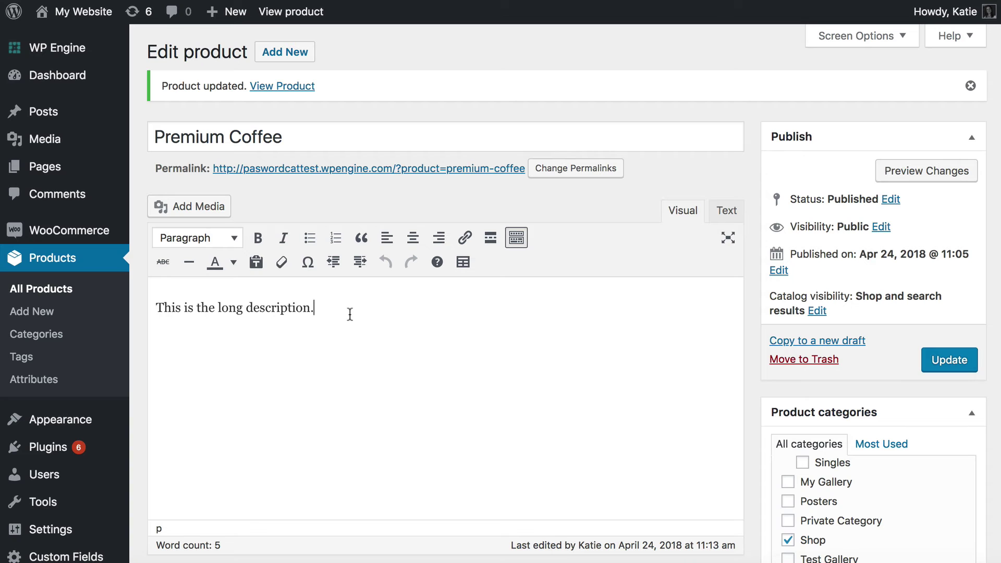
pyautogui.scroll(-8, 330, 346)
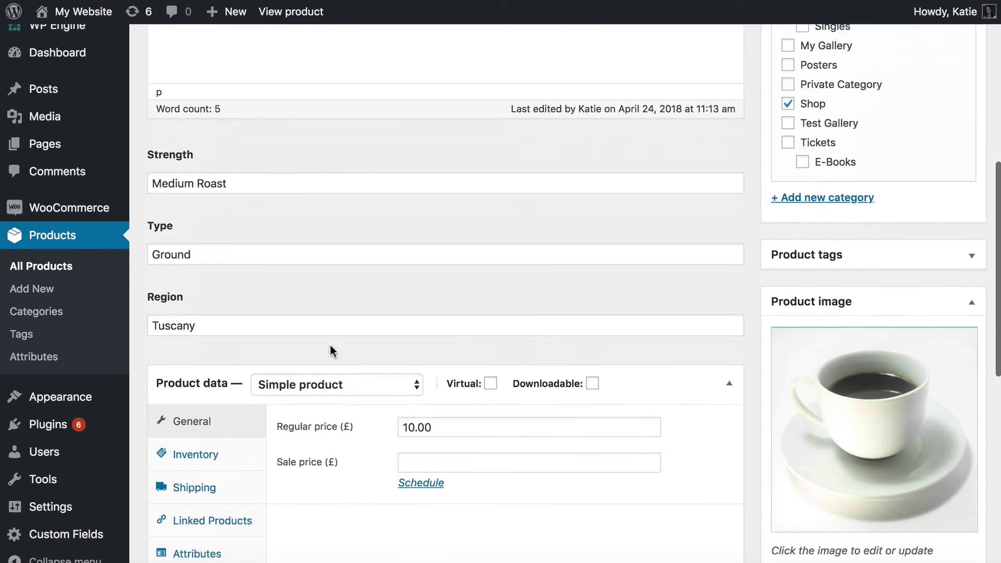
pyautogui.scroll(-10, 330, 345)
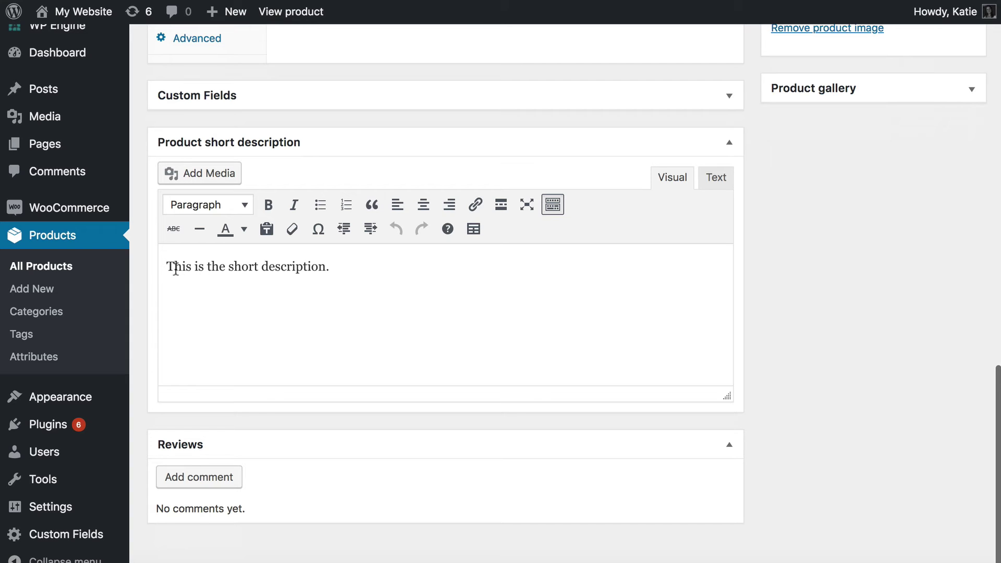
pyautogui.moveTo(168, 268); pyautogui.dragTo(342, 270)
pyautogui.click(345, 269)
pyautogui.press('Return')
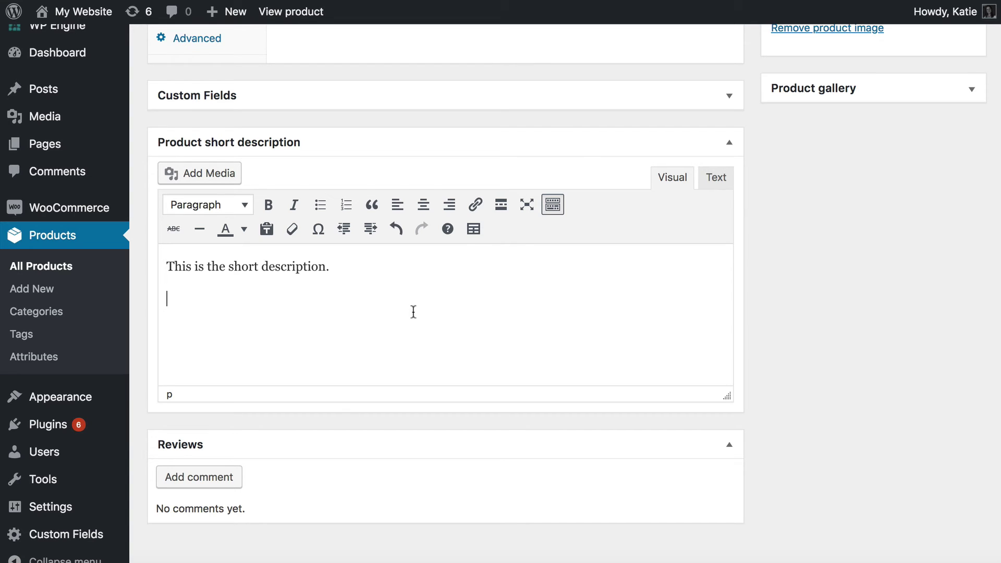
# Step: Insert the shortcode [product_table include="12285"] on the new short-description line
pyautogui.click(474, 229)
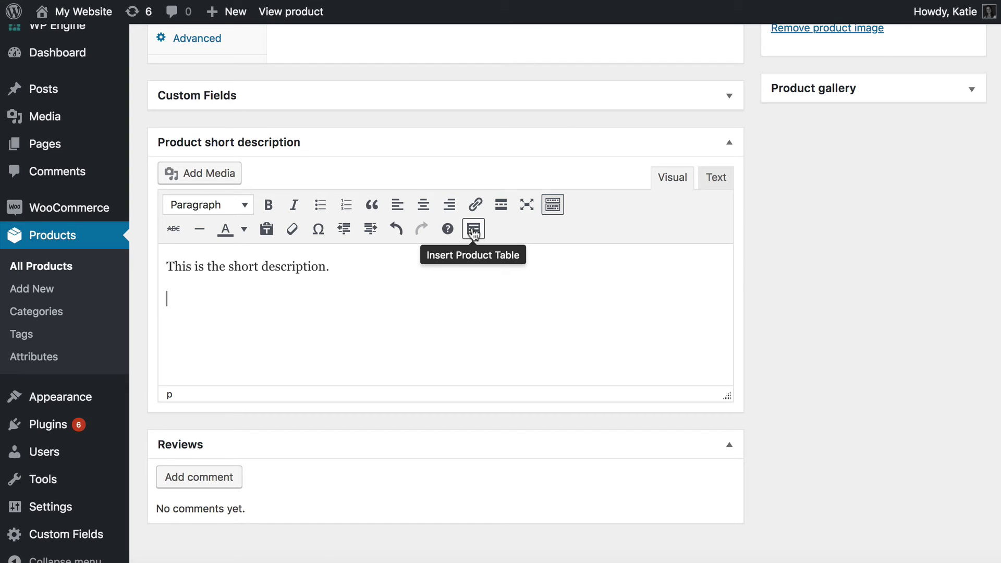
pyautogui.click(473, 231)
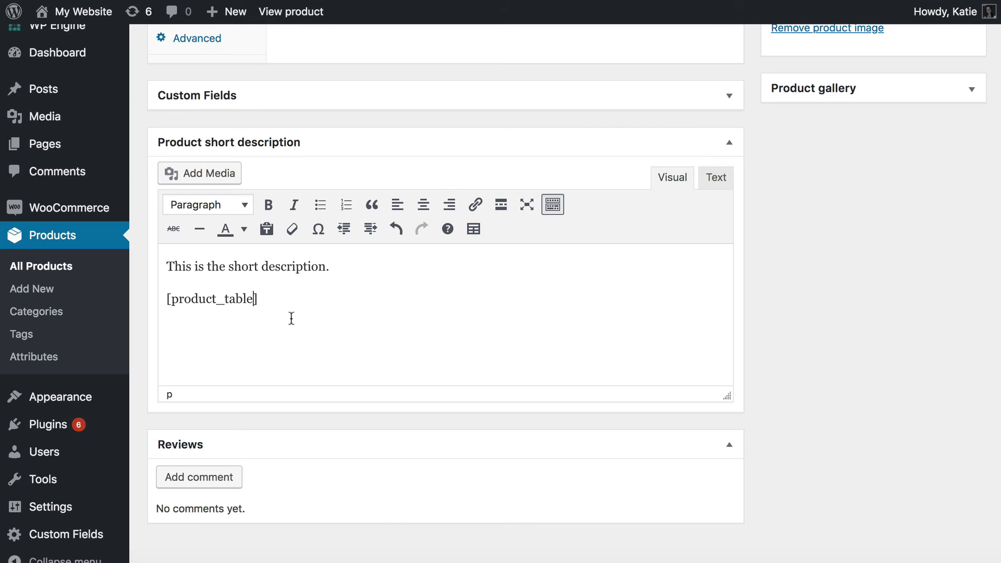
pyautogui.write('include=')
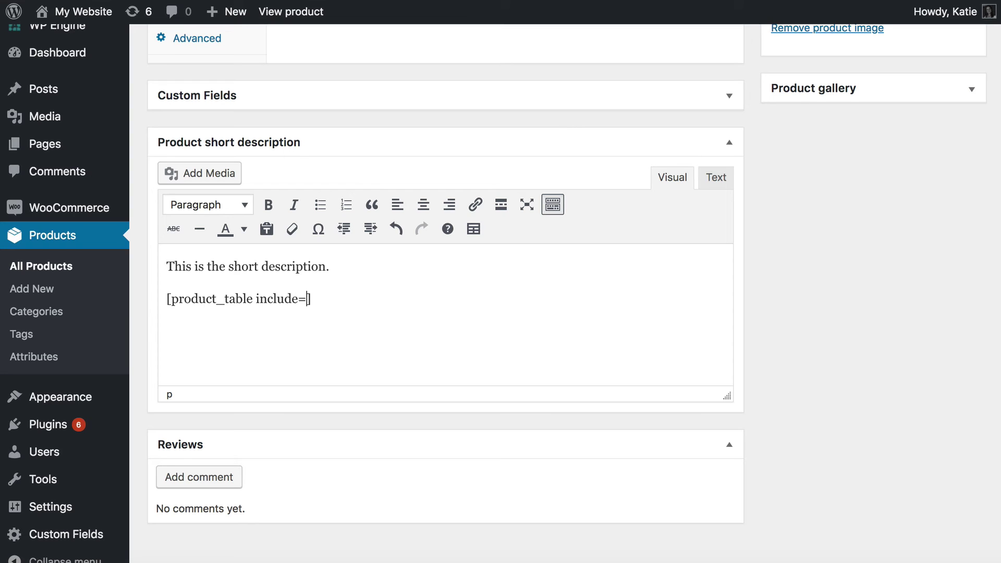
pyautogui.write('"')
pyautogui.click(315, 298)
pyautogui.write('12285"')
pyautogui.moveTo(348, 301); pyautogui.dragTo(311, 300)
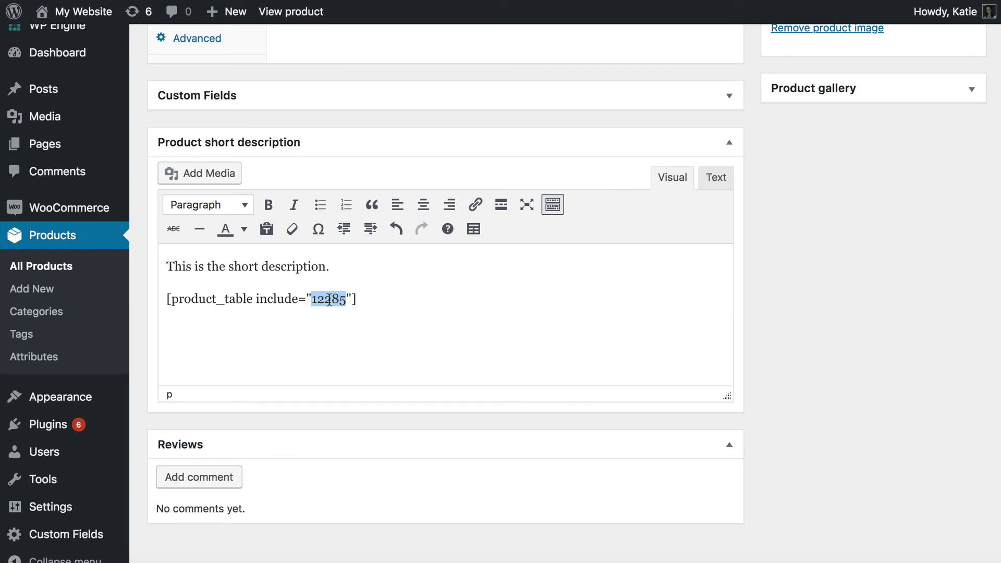
pyautogui.click(348, 301)
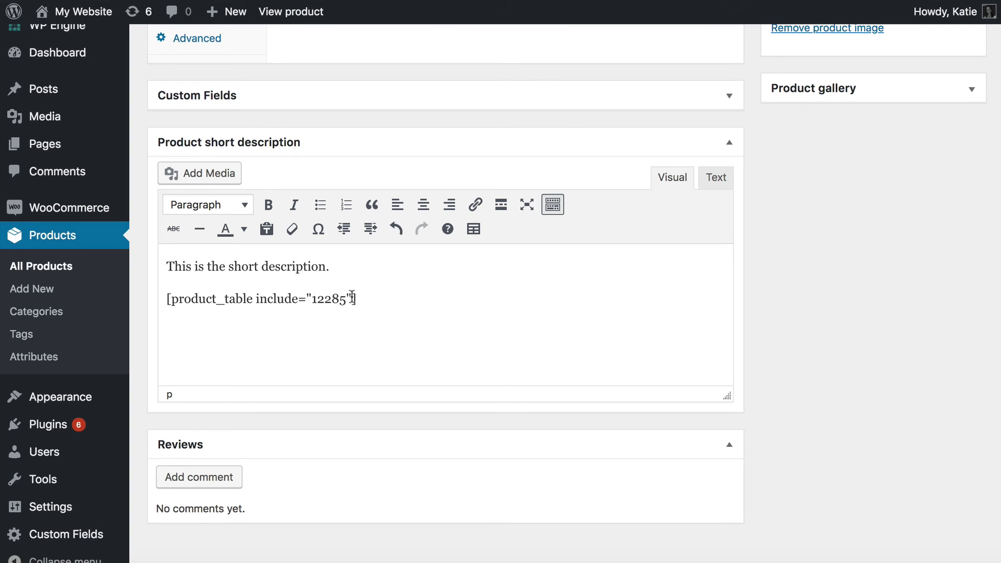
# Step: Update Premium Coffee and view its live page showing the Strength, Region and Type table
pyautogui.scroll(10, 579, 288)
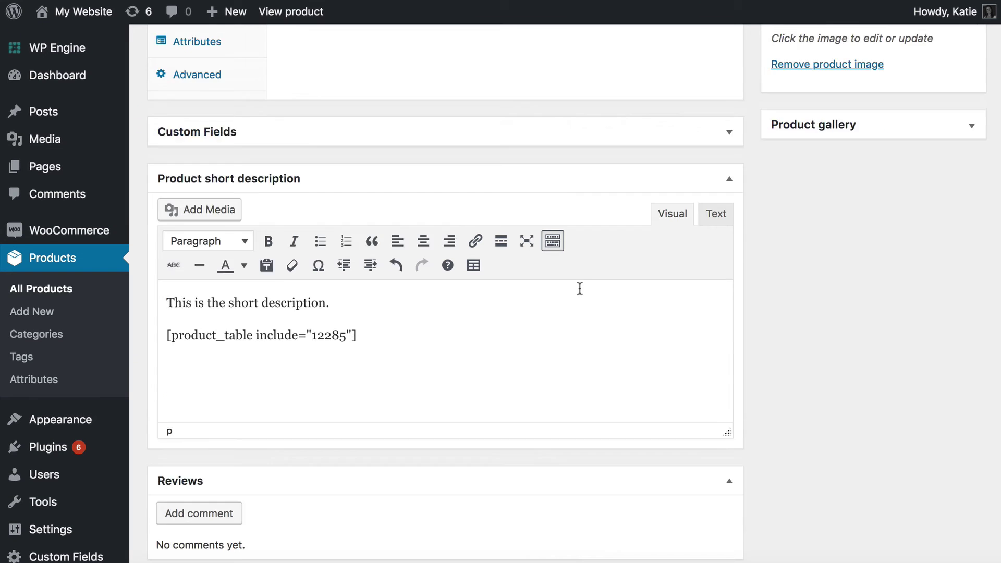
pyautogui.scroll(2, 925, 243)
pyautogui.click(951, 275)
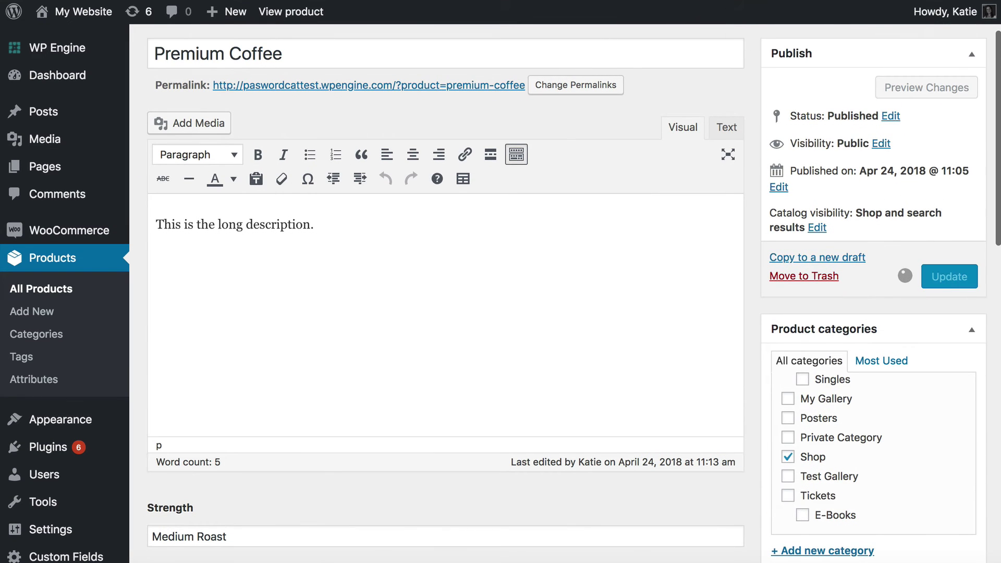
pyautogui.click(291, 12)
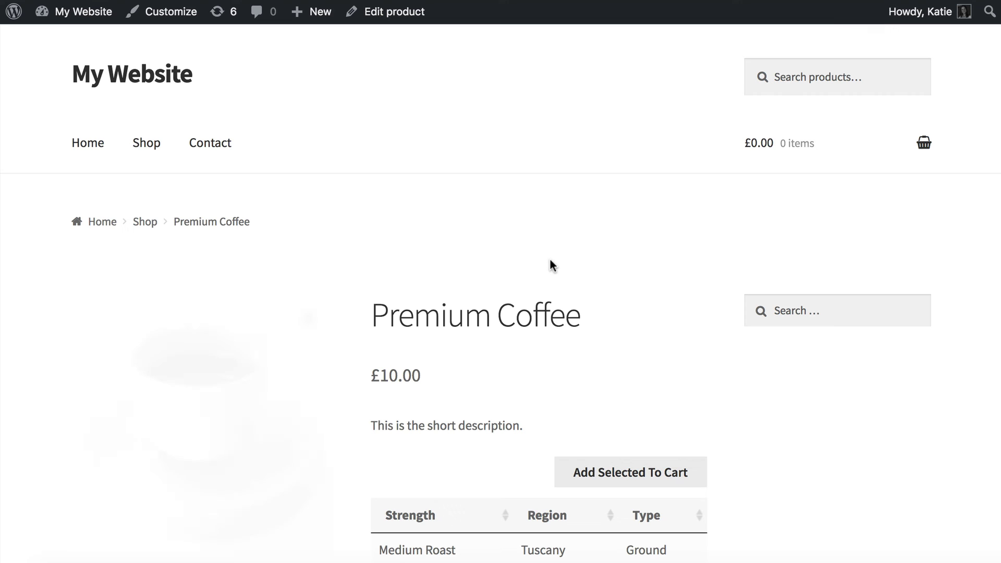
pyautogui.scroll(-2, 555, 268)
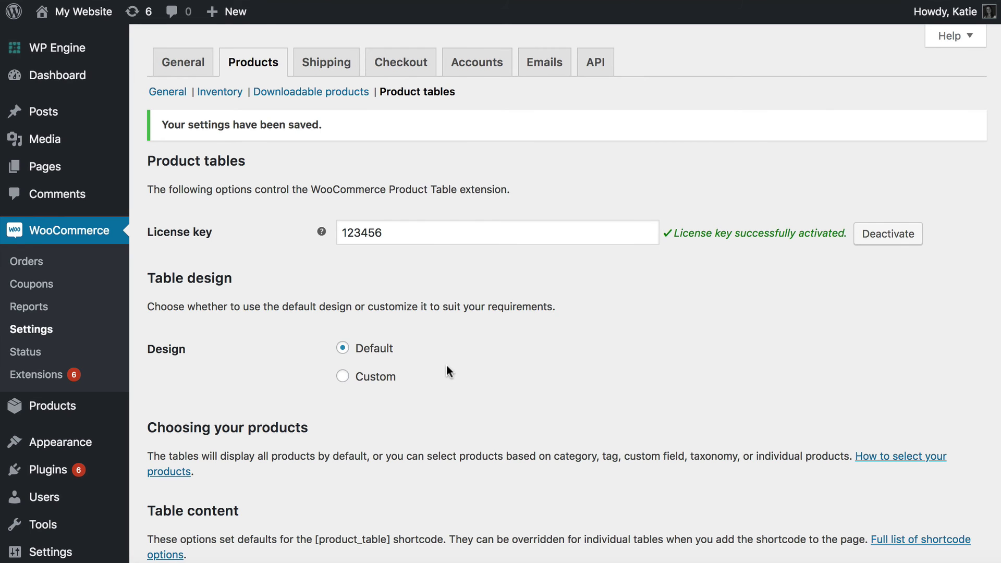
# Step: Set the Add to cart button option to Button only, keep Add Selected position, and save
pyautogui.scroll(-5, 446, 365)
pyautogui.scroll(-5, 449, 365)
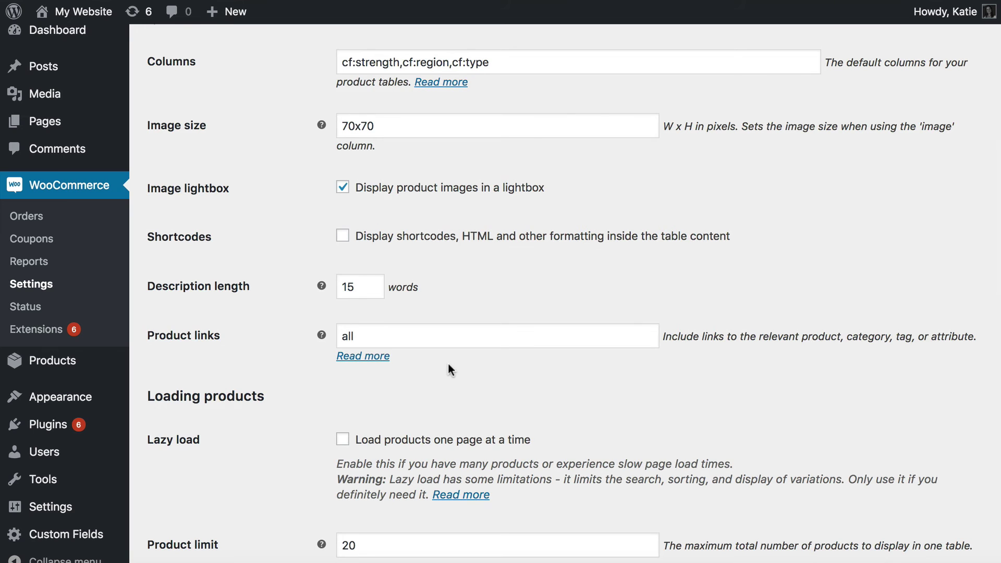
pyautogui.scroll(-4, 448, 363)
pyautogui.scroll(-8, 450, 365)
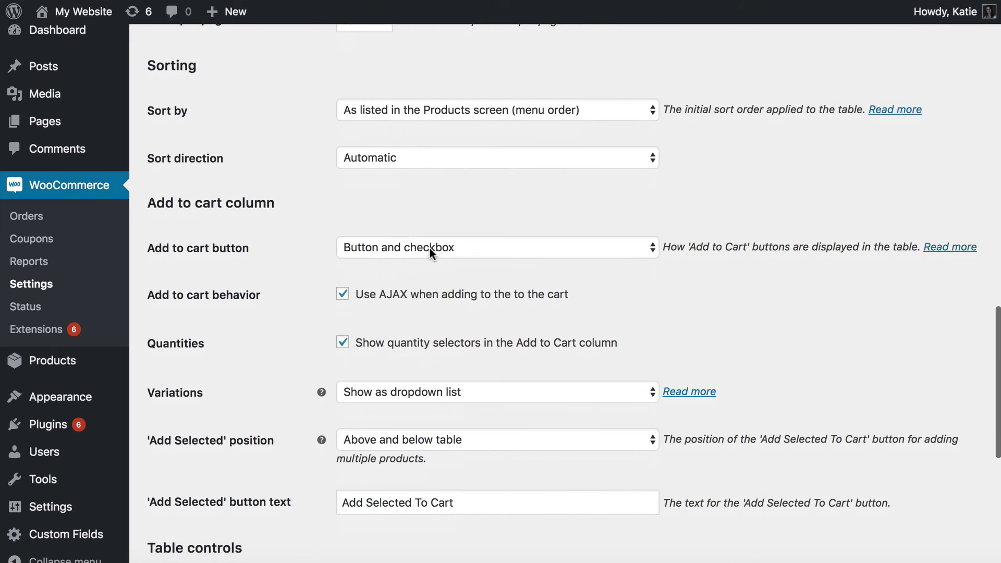
pyautogui.click(426, 249)
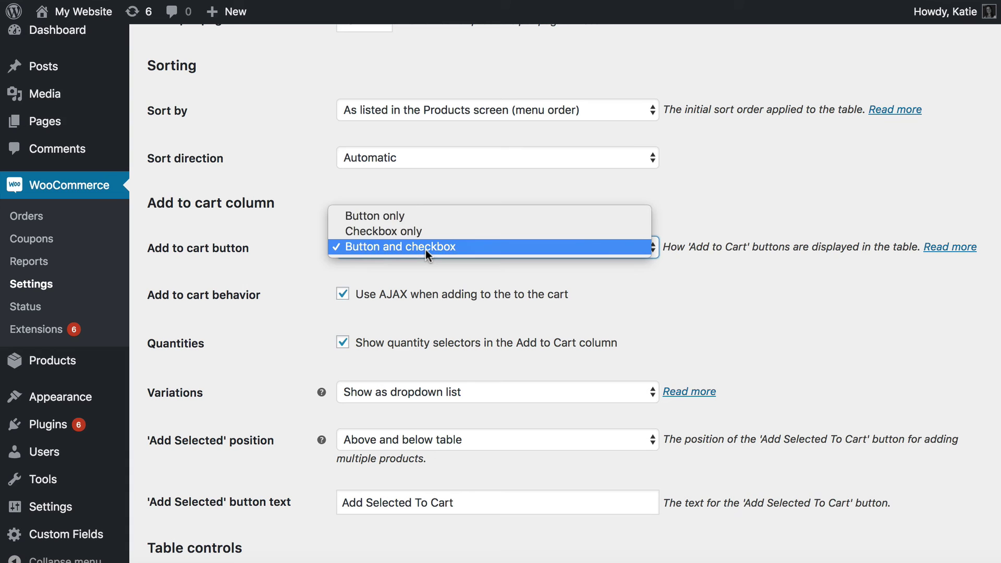
pyautogui.click(403, 218)
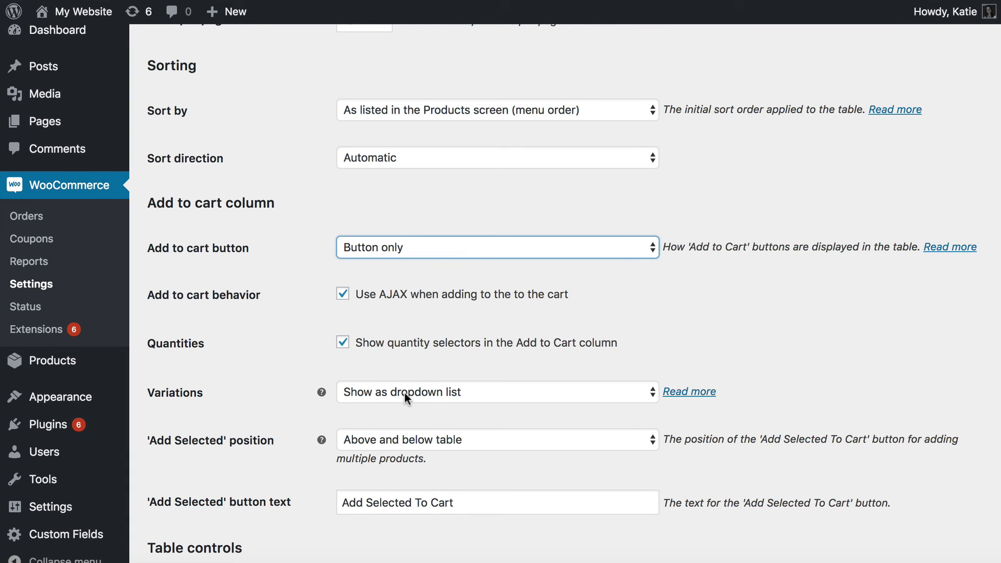
pyautogui.click(400, 440)
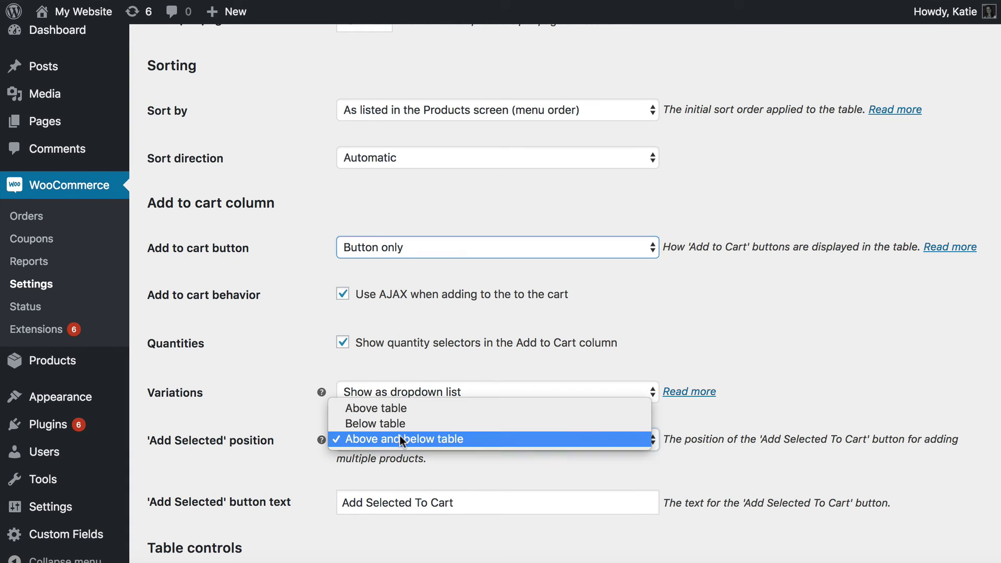
pyautogui.click(286, 432)
pyautogui.scroll(-10, 376, 495)
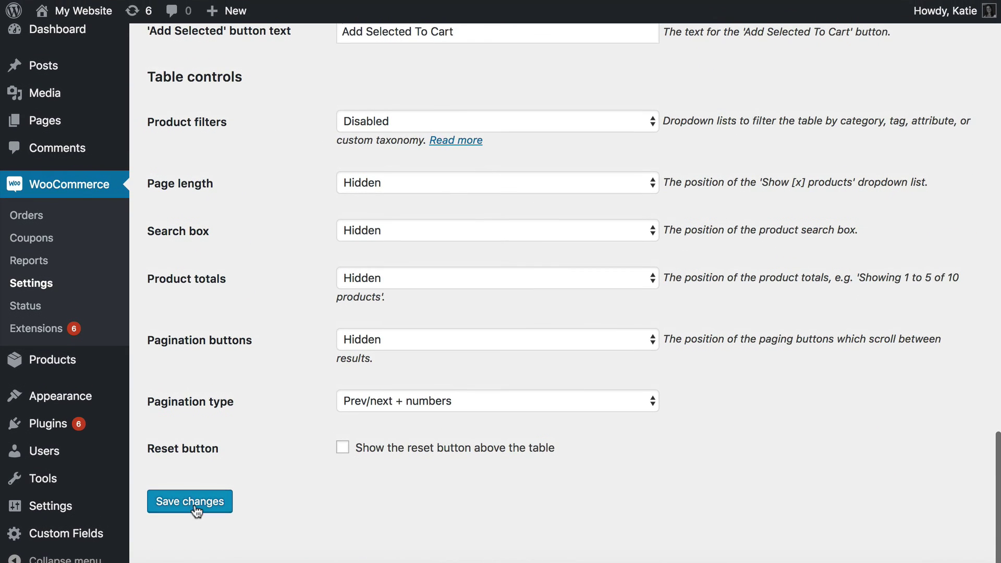
pyautogui.click(193, 502)
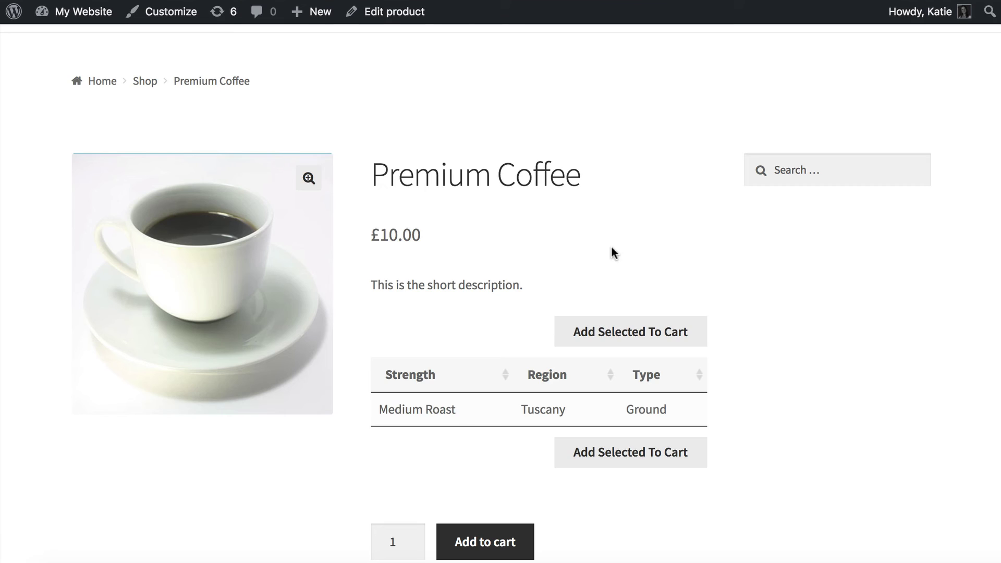
# Step: Reload the Premium Coffee page and inspect its Medium Roast, Tuscany, Ground table row
pyautogui.press('super+r')
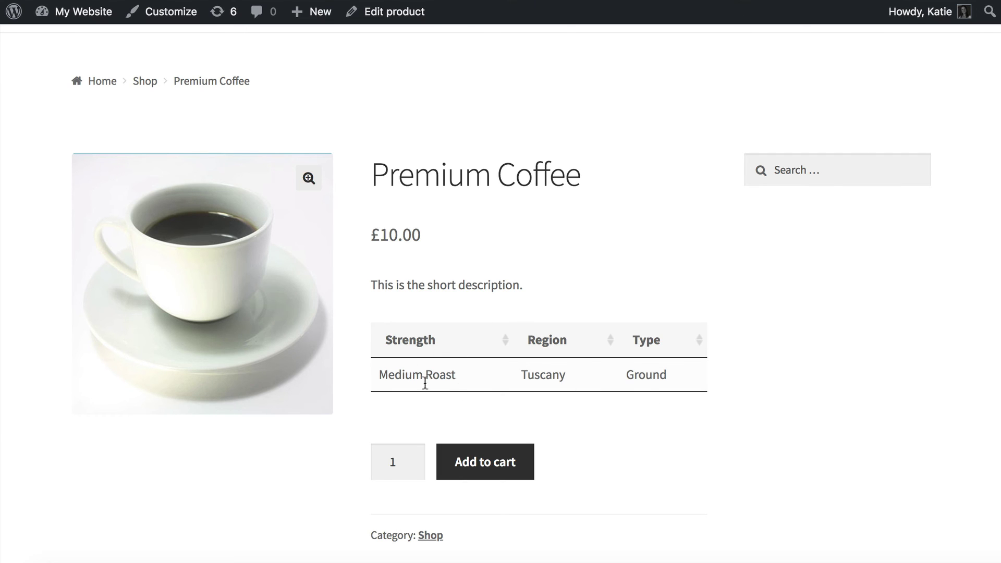
pyautogui.moveTo(380, 375); pyautogui.dragTo(661, 379)
pyautogui.click(667, 411)
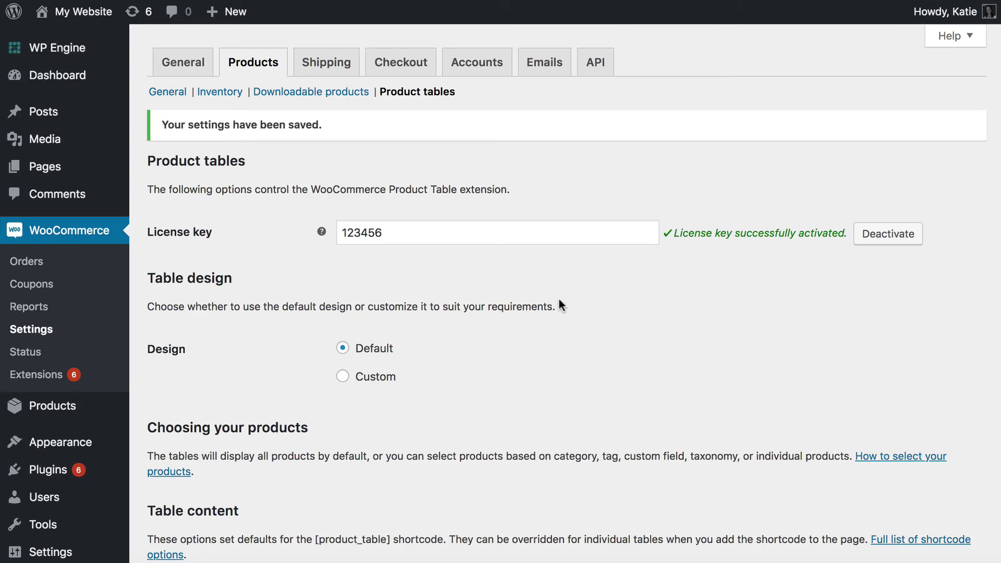
# Step: Highlight the include="12285" option of the product_table shortcode in the short description
pyautogui.scroll(-20, 559, 303)
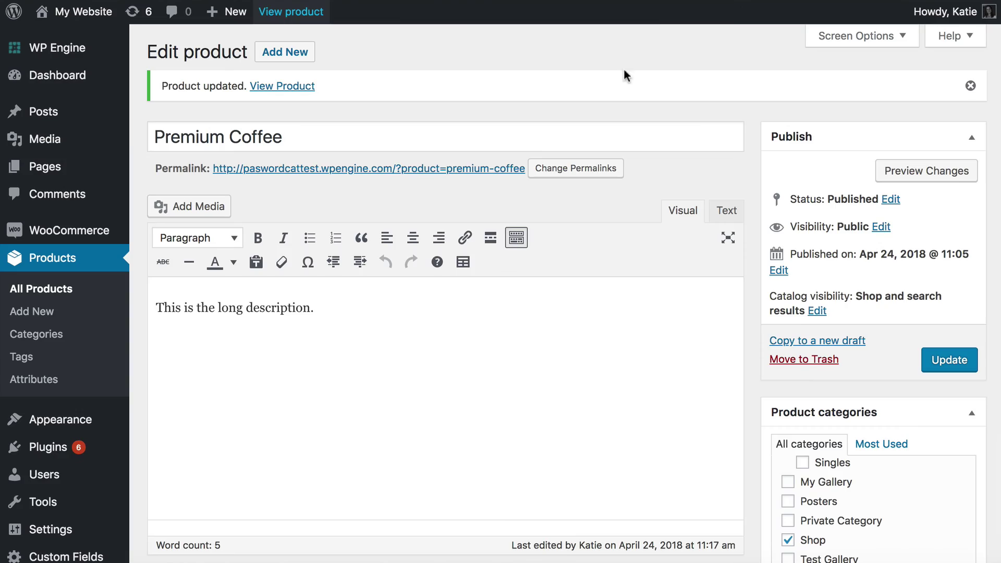
pyautogui.scroll(-15, 549, 226)
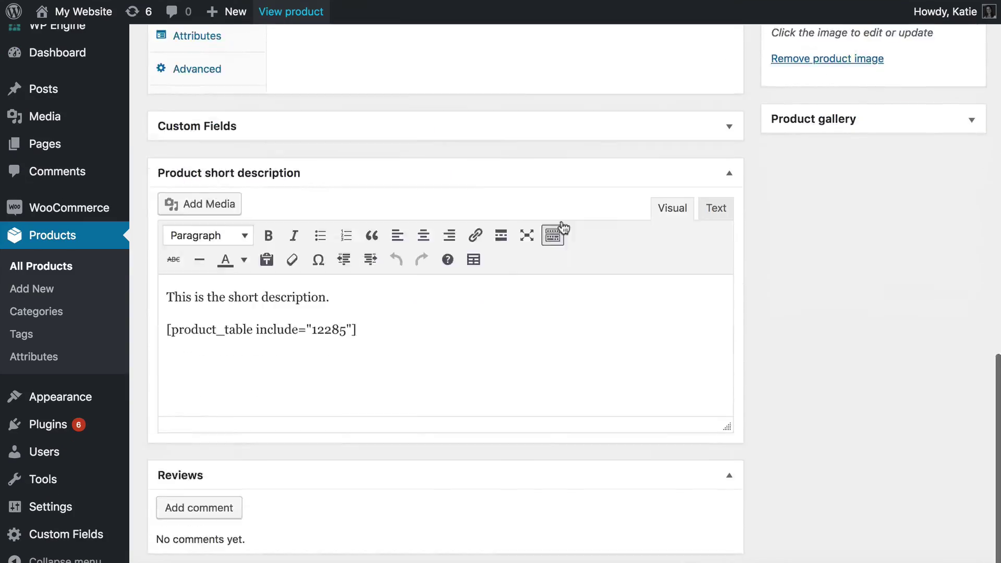
pyautogui.scroll(-1, 562, 228)
pyautogui.moveTo(352, 291); pyautogui.dragTo(257, 292)
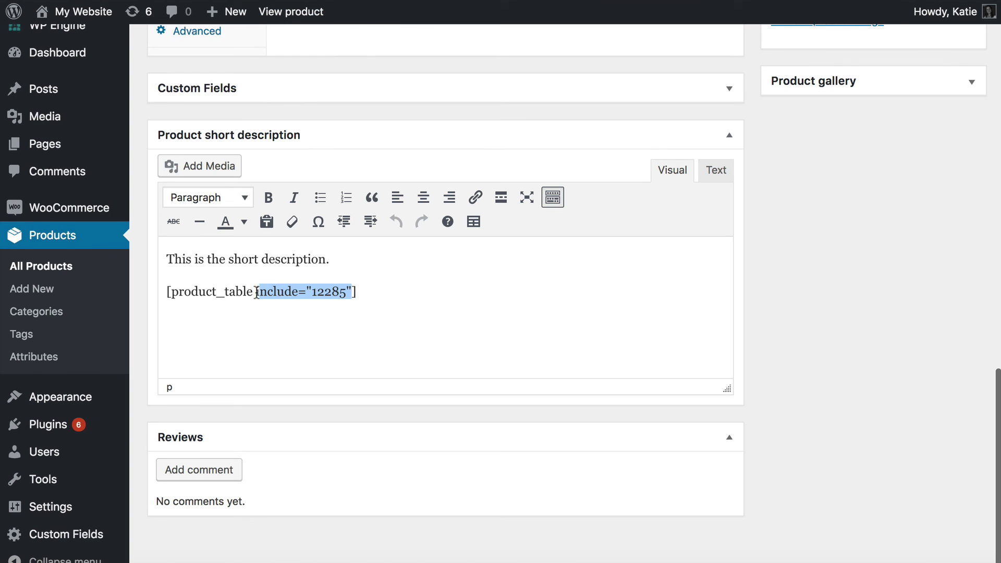
pyautogui.click(365, 296)
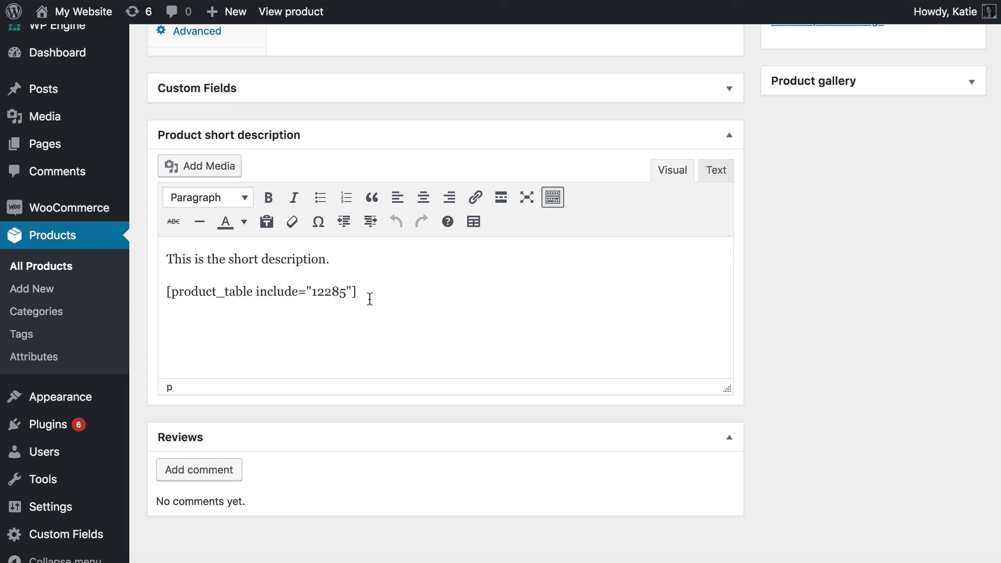
pyautogui.keyDown('shift'); pyautogui.click(154, 292); pyautogui.keyUp('shift')
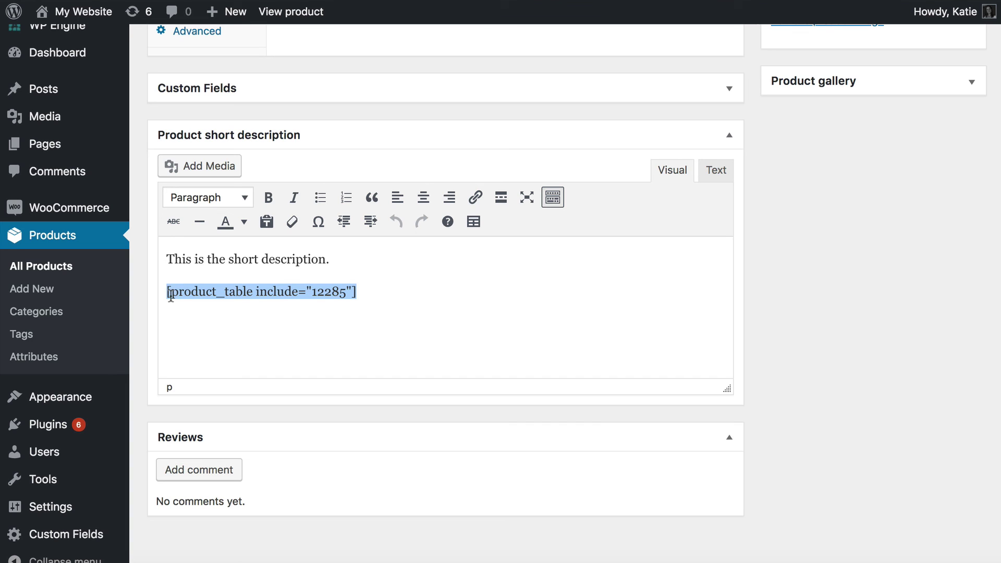
pyautogui.click(256, 291)
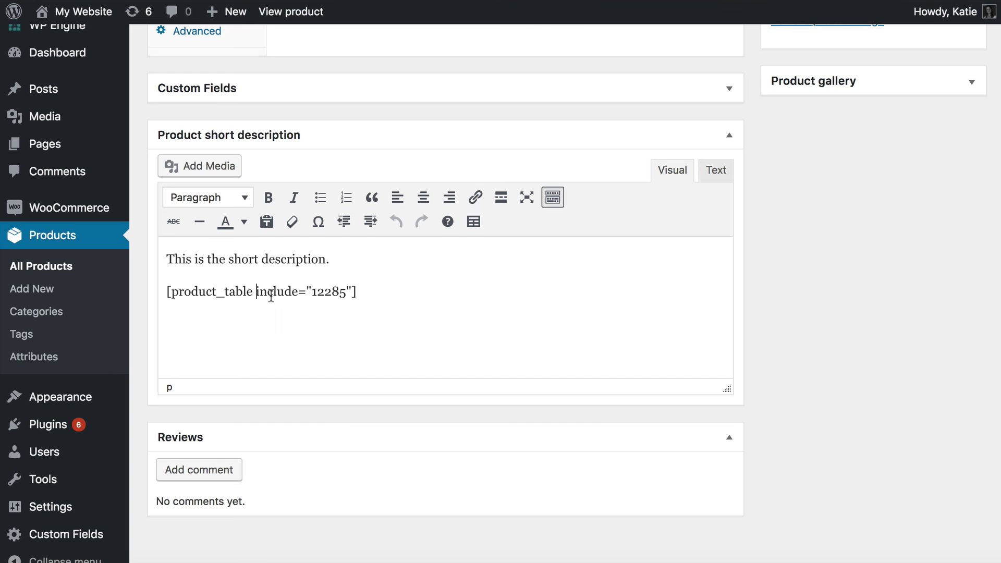
pyautogui.moveTo(257, 292); pyautogui.dragTo(354, 290)
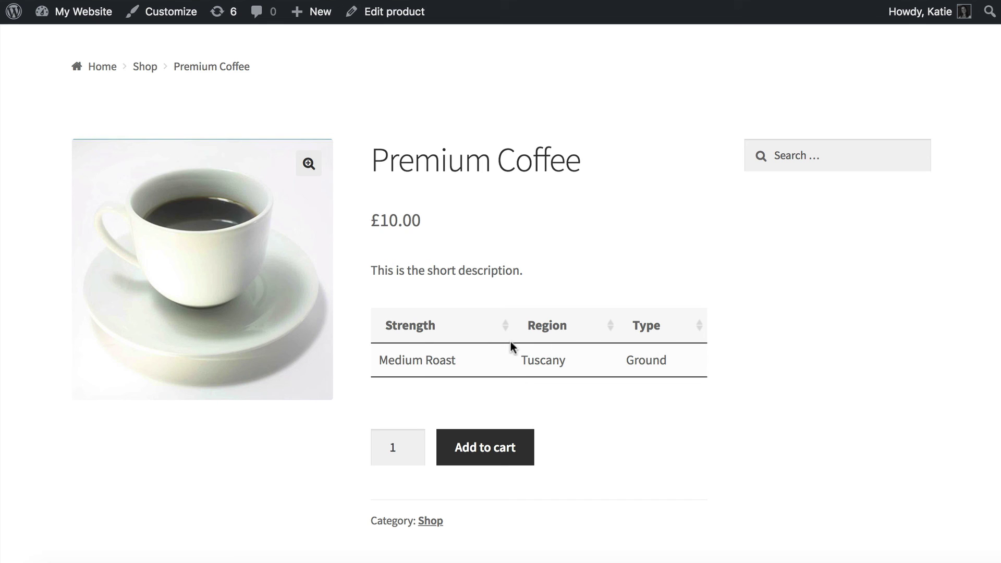
pyautogui.scroll(-8, 499, 344)
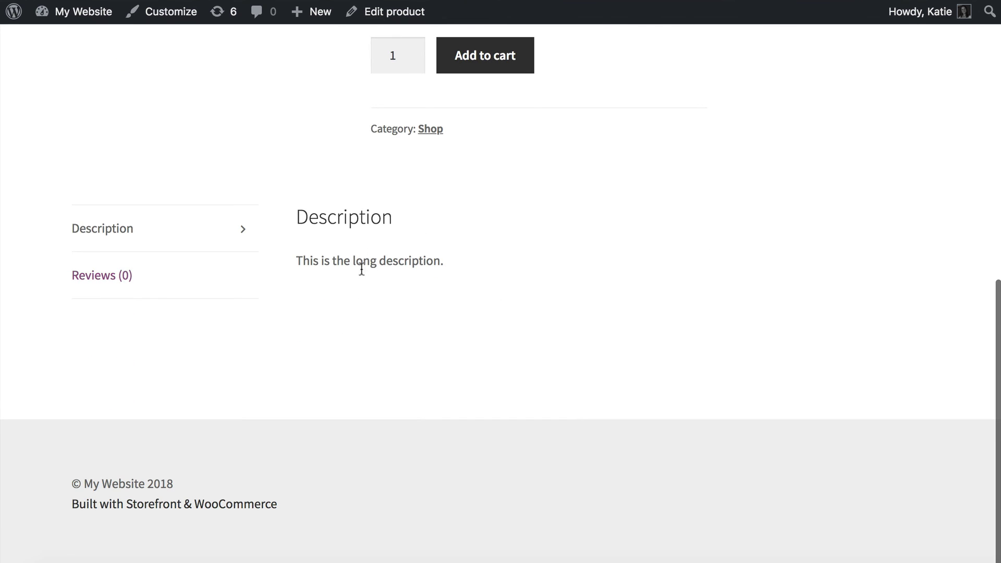
pyautogui.scroll(10, 410, 272)
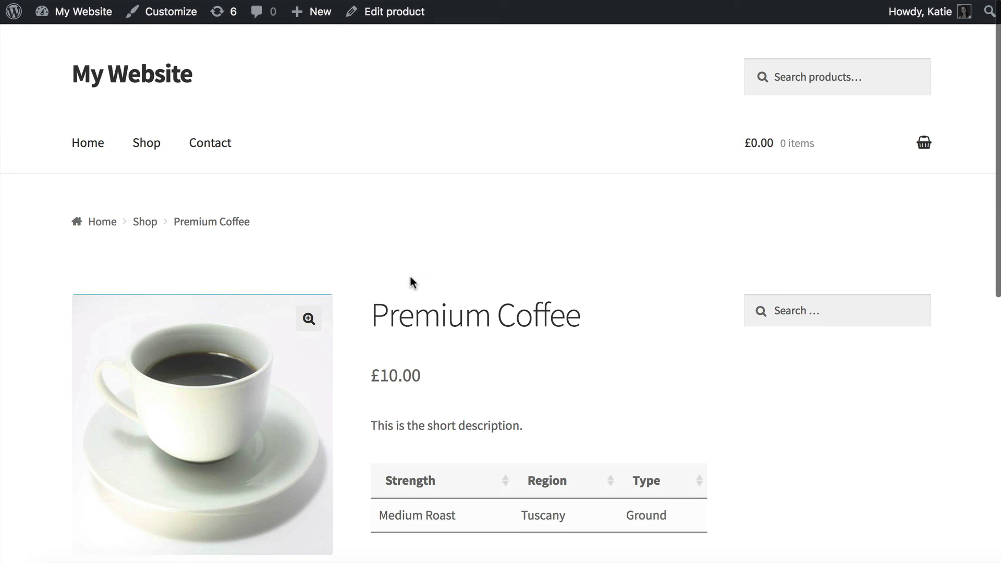